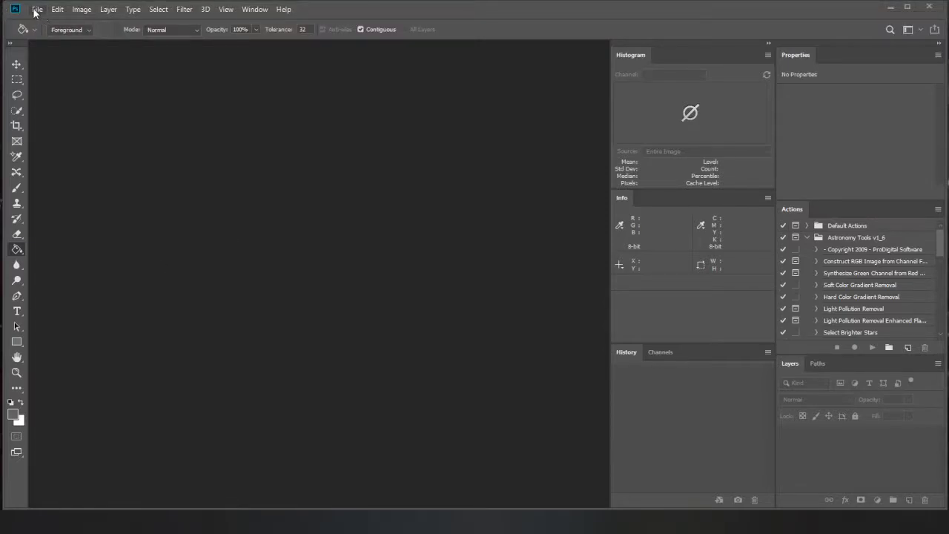
Choose File > Scripts > Load Files into Stack to open the Load Layers dialog
left_click(35, 10)
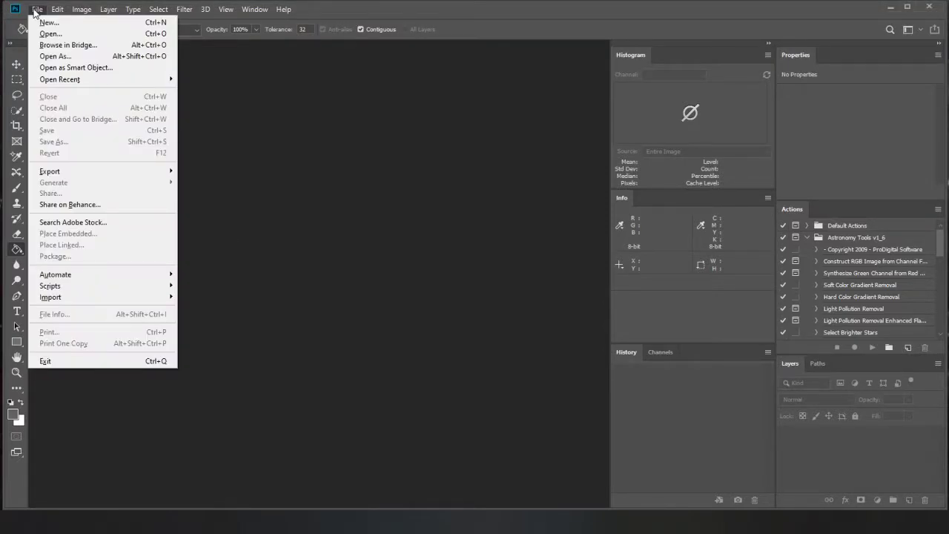
left_click(330, 198)
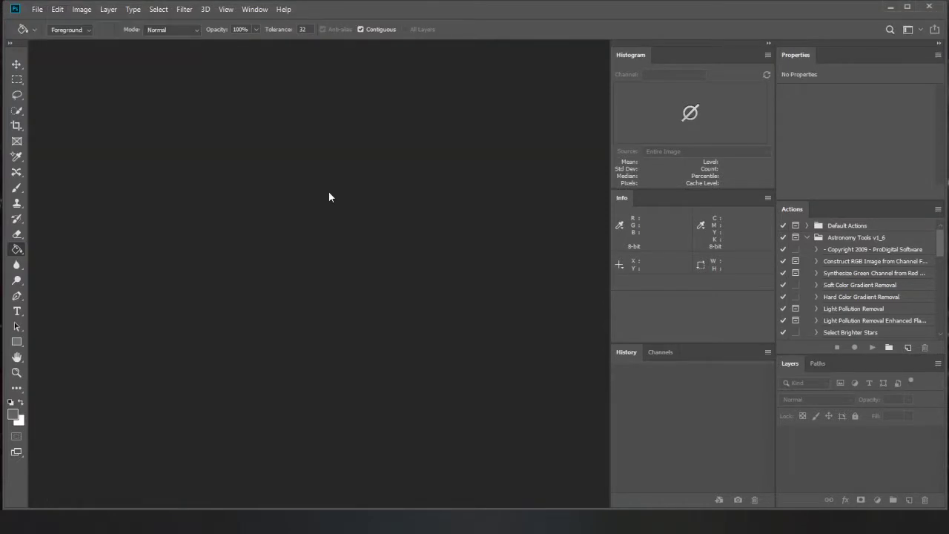
left_click(36, 10)
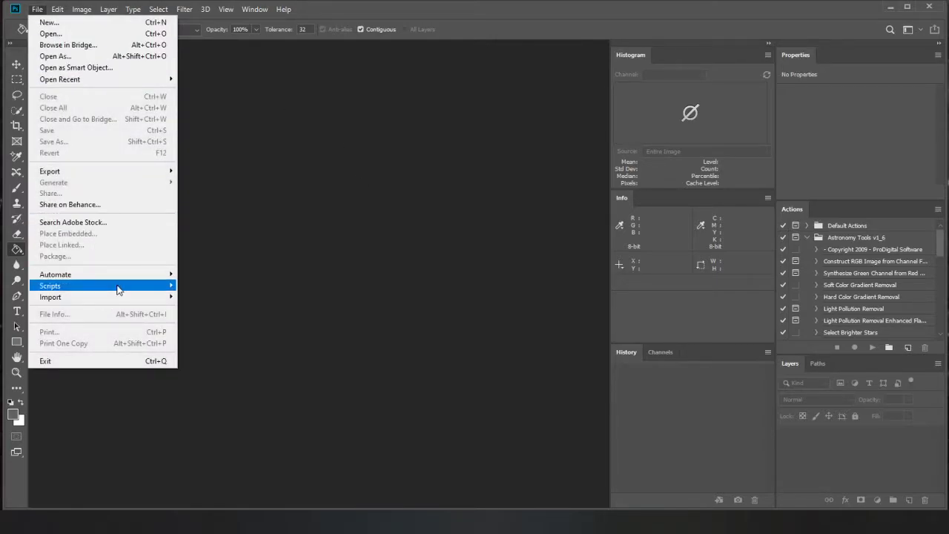
mouse_move(119, 288)
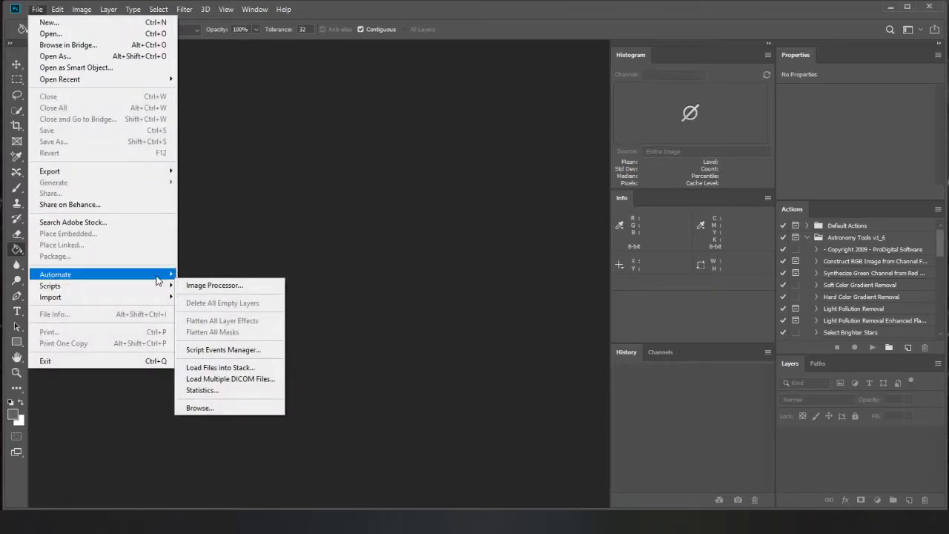
mouse_move(149, 287)
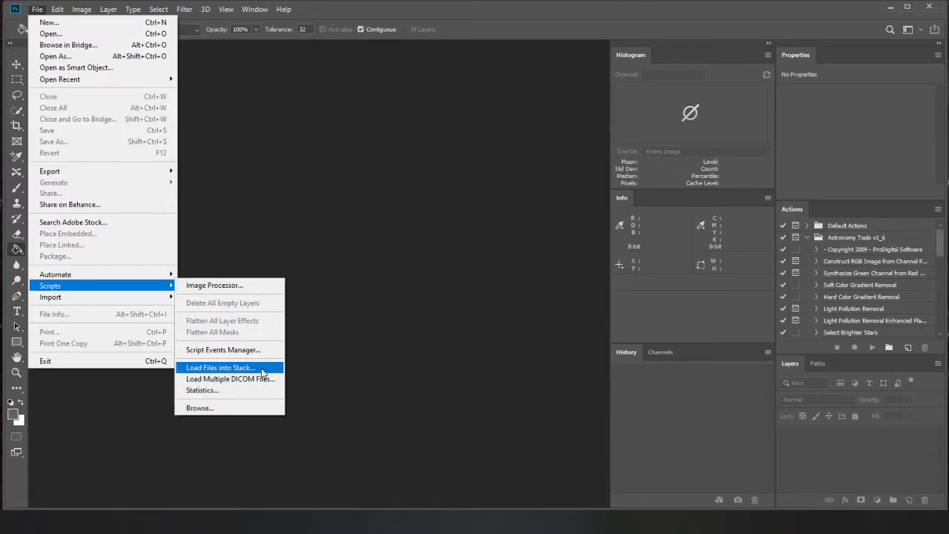
left_click(223, 367)
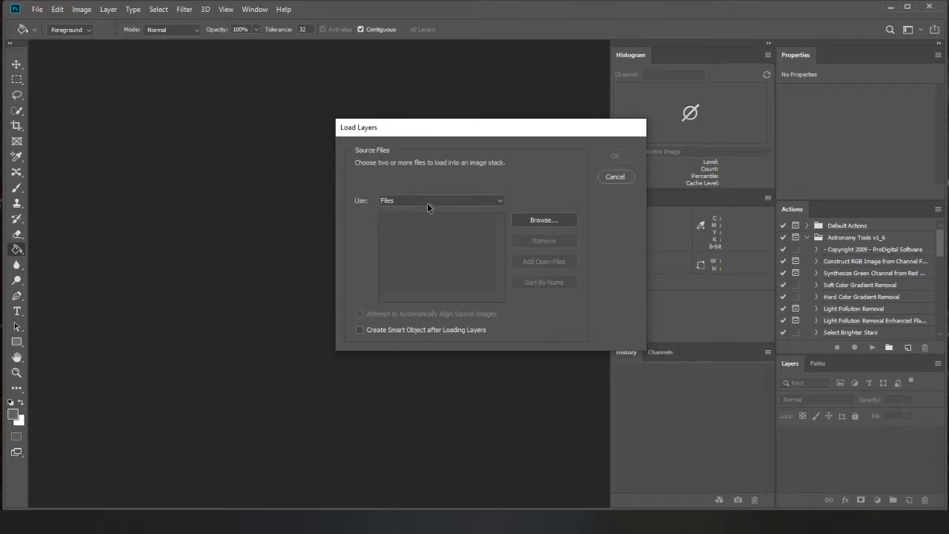
Browse to the Nikon Camera > 130PDS > Moon > Plan_Moon folder
left_click(540, 220)
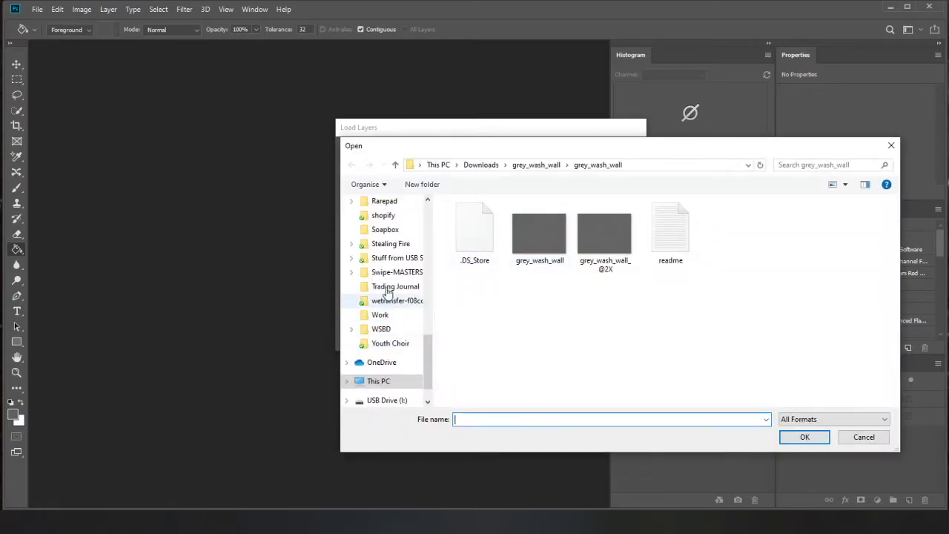
scroll(380, 256, "up", 2)
scroll(380, 245, "up", 1)
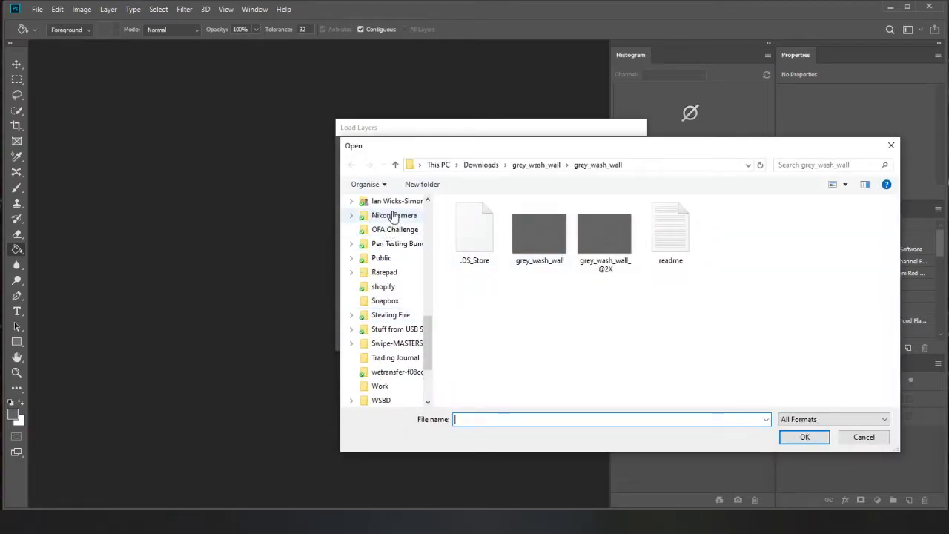
left_click(385, 215)
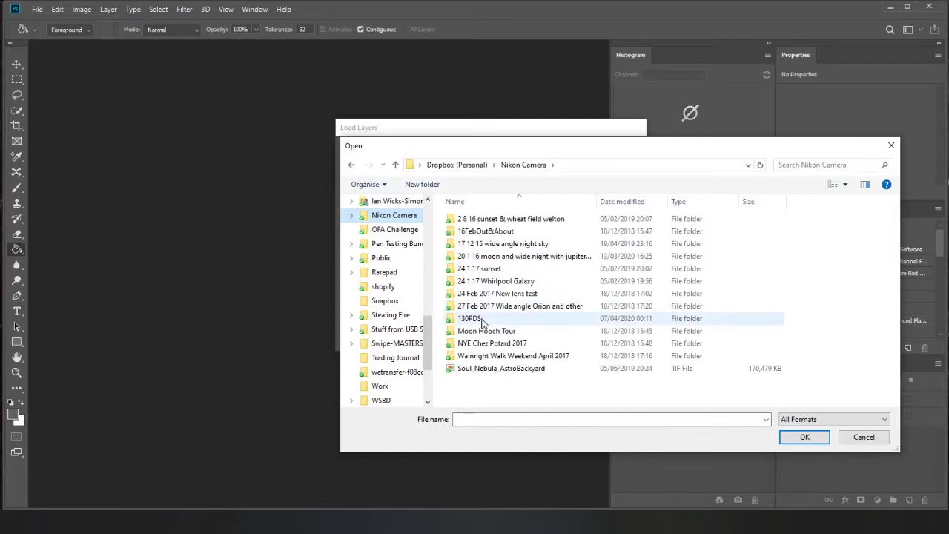
double_click(470, 318)
scroll(486, 330, "down", 3)
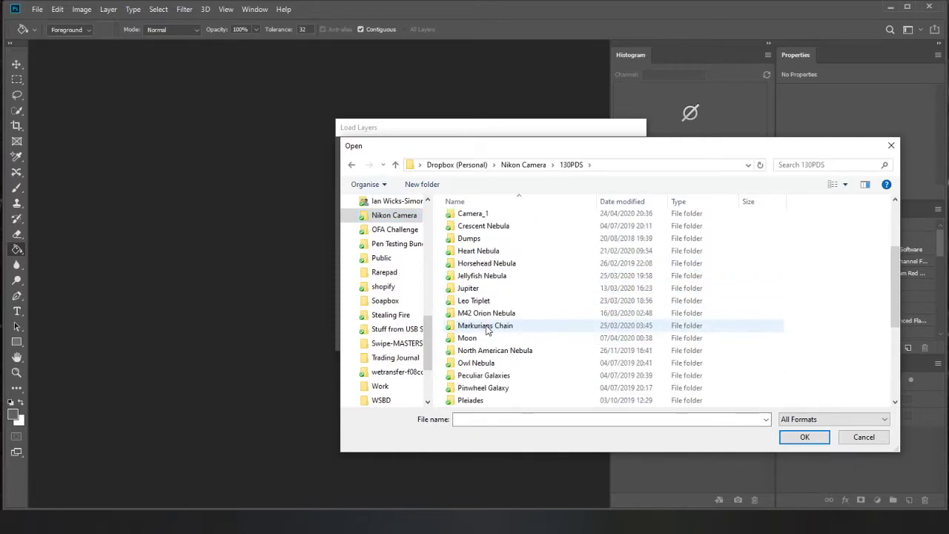
double_click(480, 339)
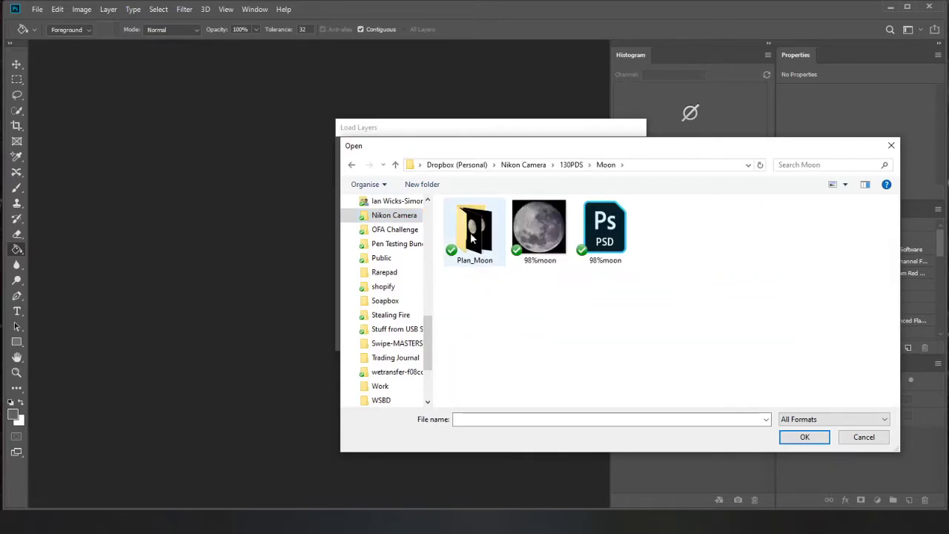
double_click(473, 236)
Select moon frames NA(1) through NA(10) and add them to the source list
left_click(530, 247)
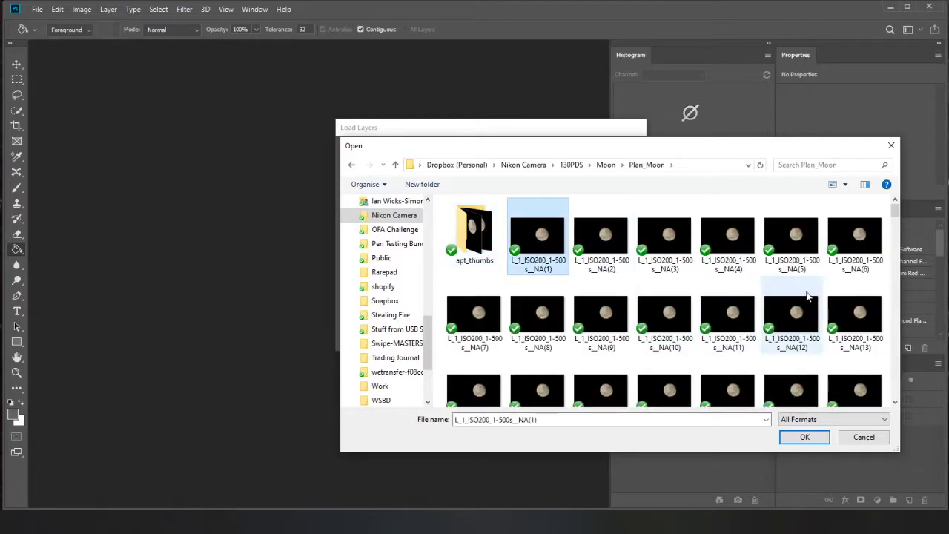
left_click_drag(895, 212, 892, 406)
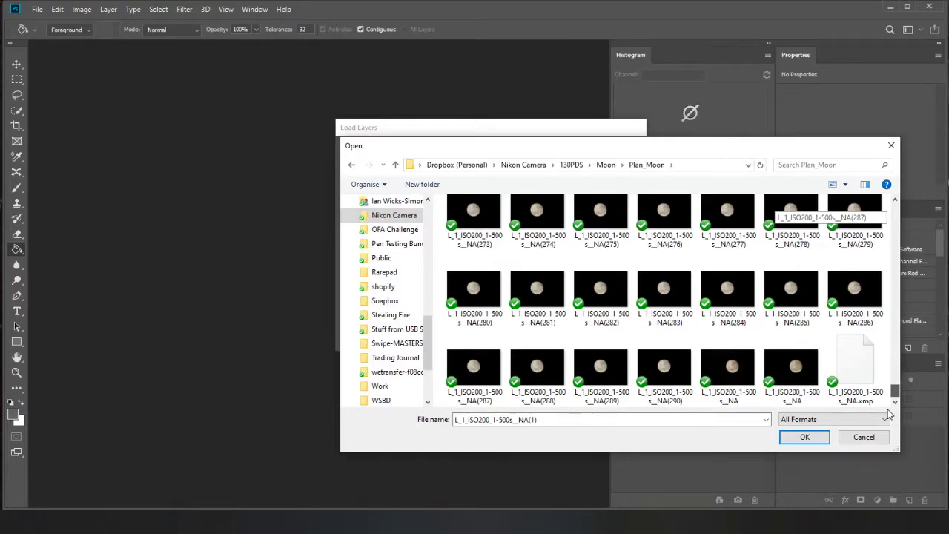
left_click_drag(888, 416, 888, 200)
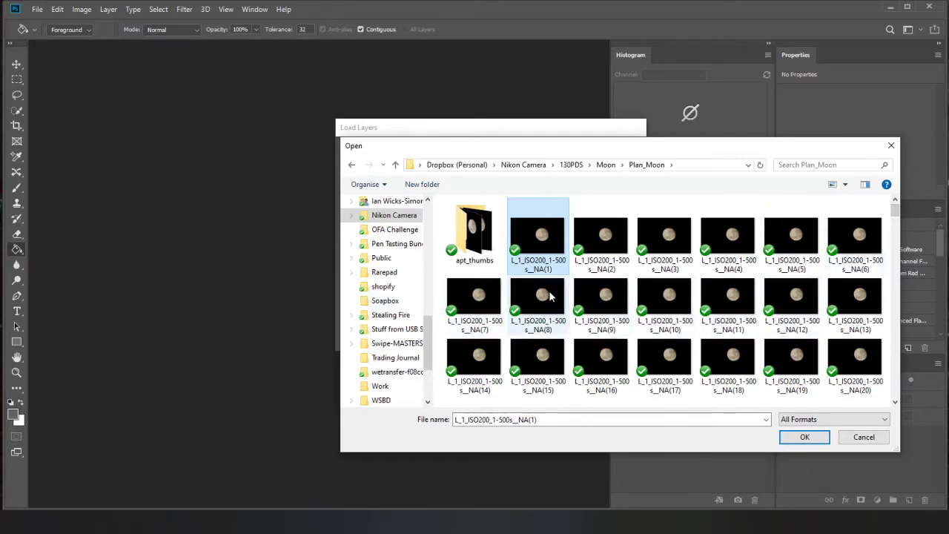
left_click(656, 311, "shift")
left_click(819, 437)
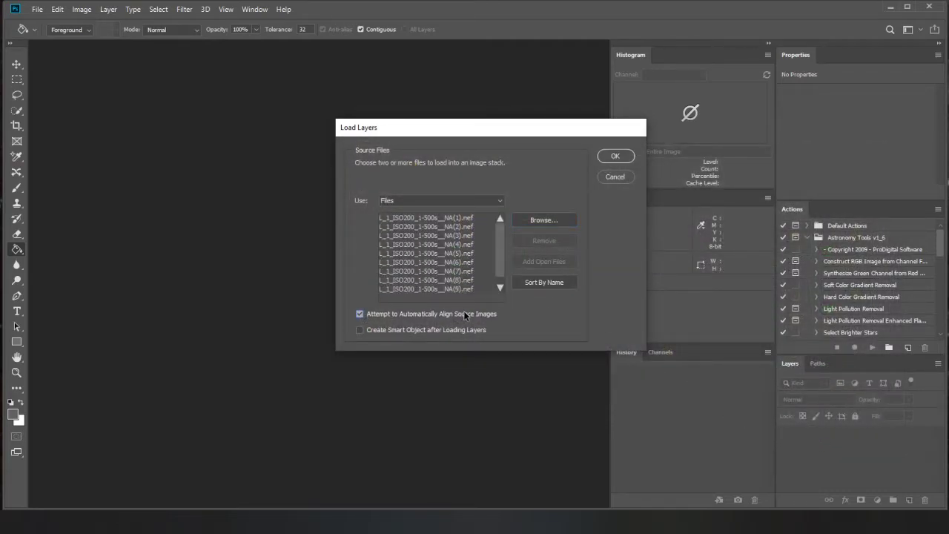
Enable Create Smart Object after Loading Layers and load the ten moon frames
left_click(361, 329)
left_click(616, 155)
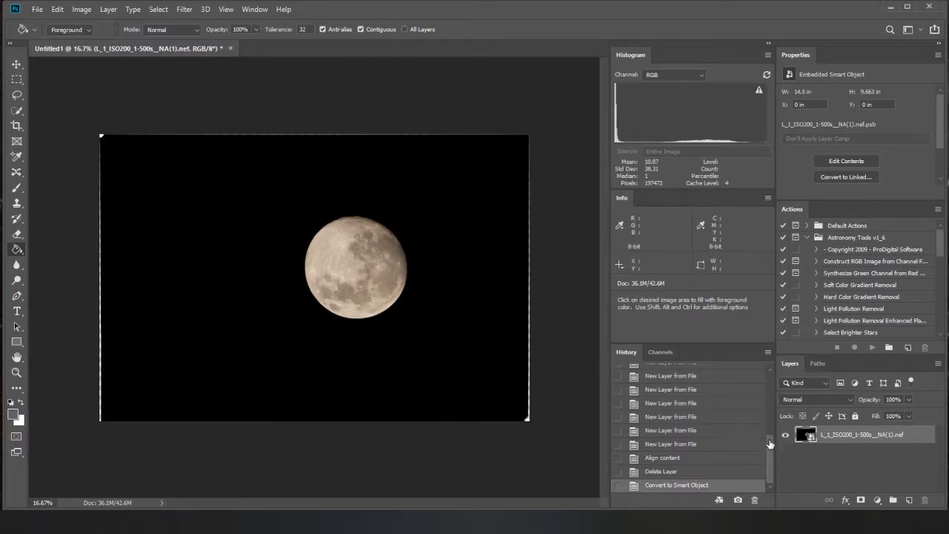
Apply Layer > Smart Objects > Stack Mode > Median to the moon smart object
right_click(848, 440)
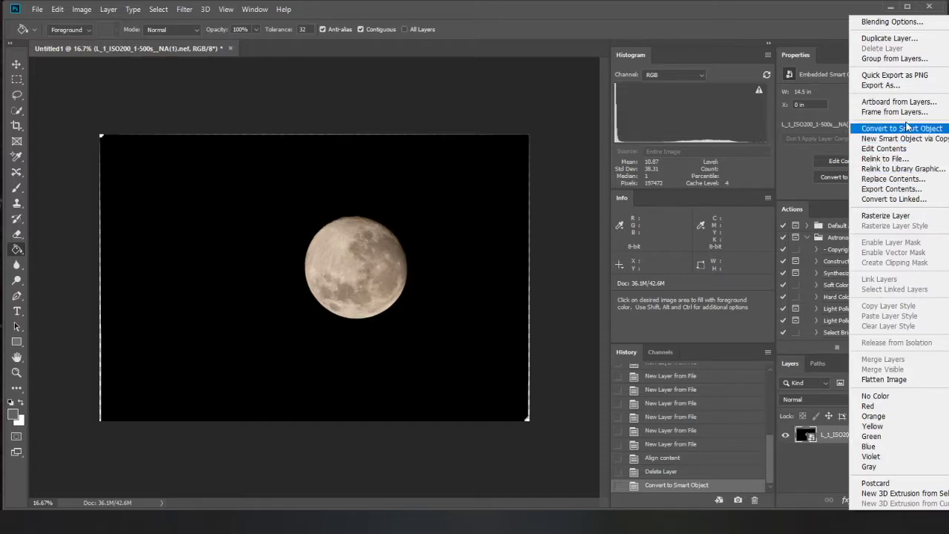
left_click(840, 435)
left_click(108, 9)
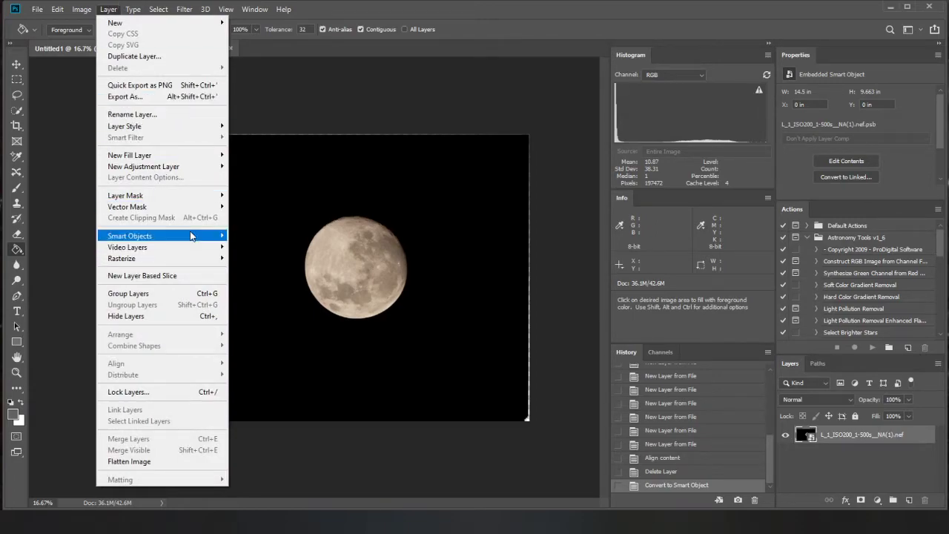
mouse_move(189, 234)
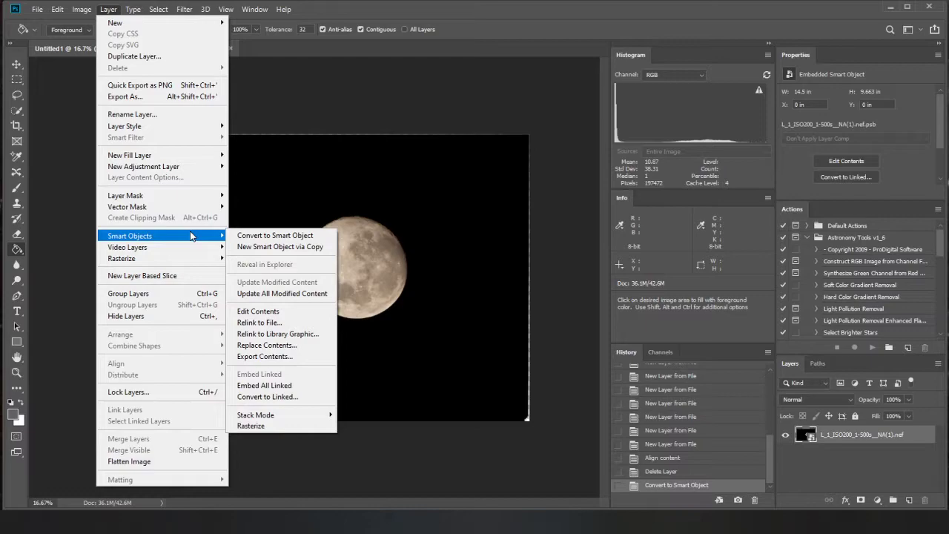
mouse_move(288, 416)
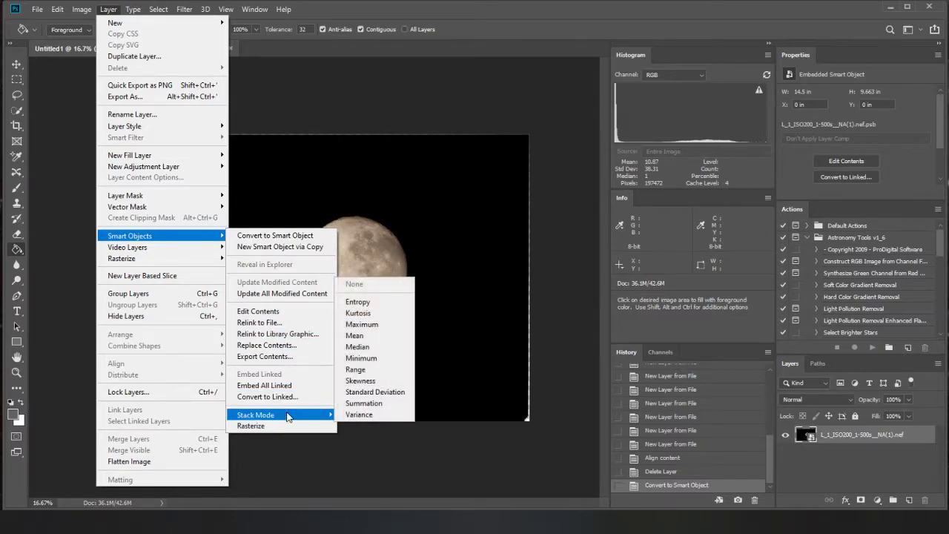
left_click(395, 351)
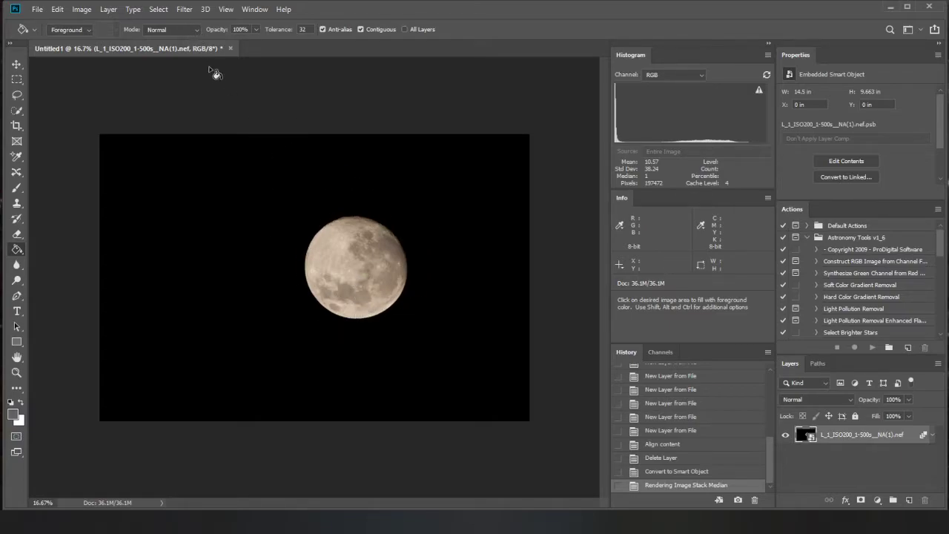
Use Layer > Flatten Image to merge the moon into one Background layer
left_click(106, 10)
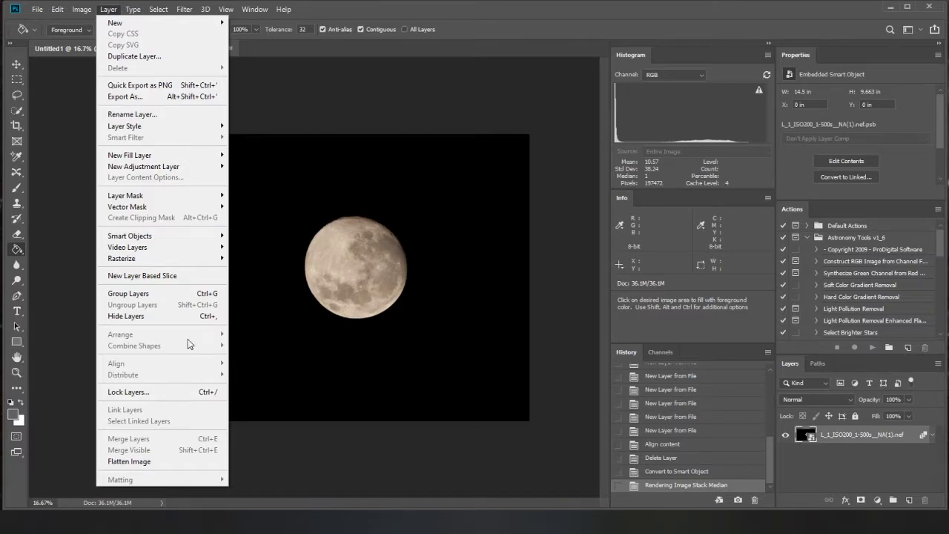
left_click(149, 467)
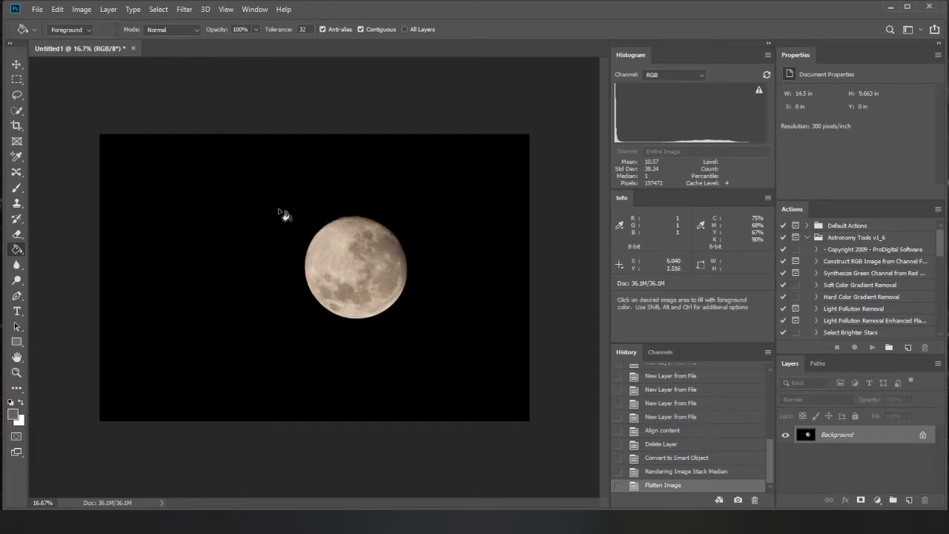
Zoom in on the moon, cancel Hue/Saturation unchanged, and reopen Image > Adjustments
key("ctrl+plus")
key("ctrl+plus")
key("ctrl+plus")
key("ctrl+plus")
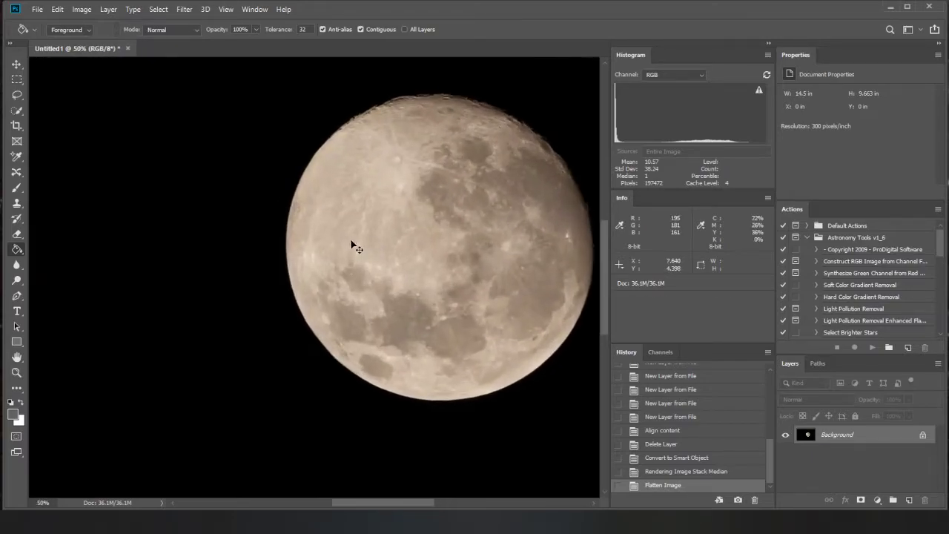
left_click_drag(381, 504, 415, 492)
left_click_drag(604, 282, 603, 270)
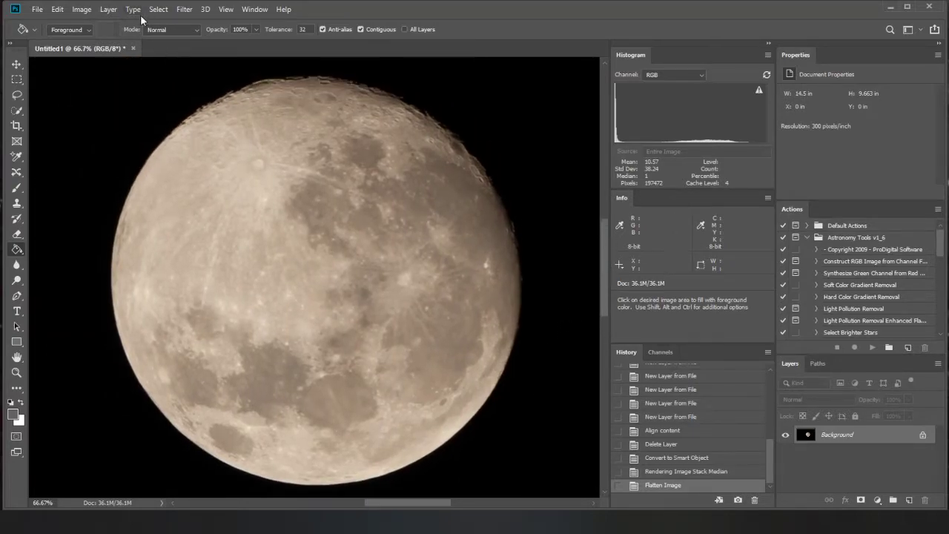
left_click(79, 10)
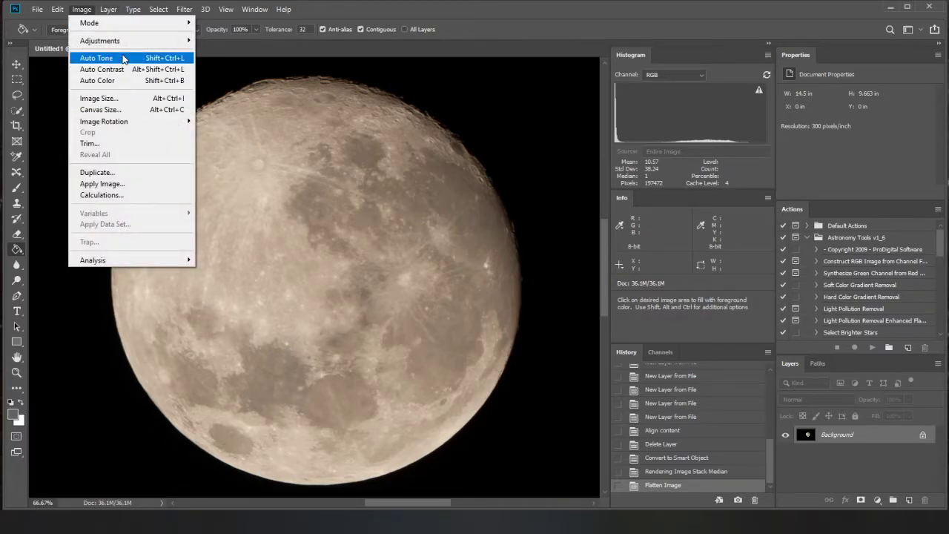
mouse_move(101, 12)
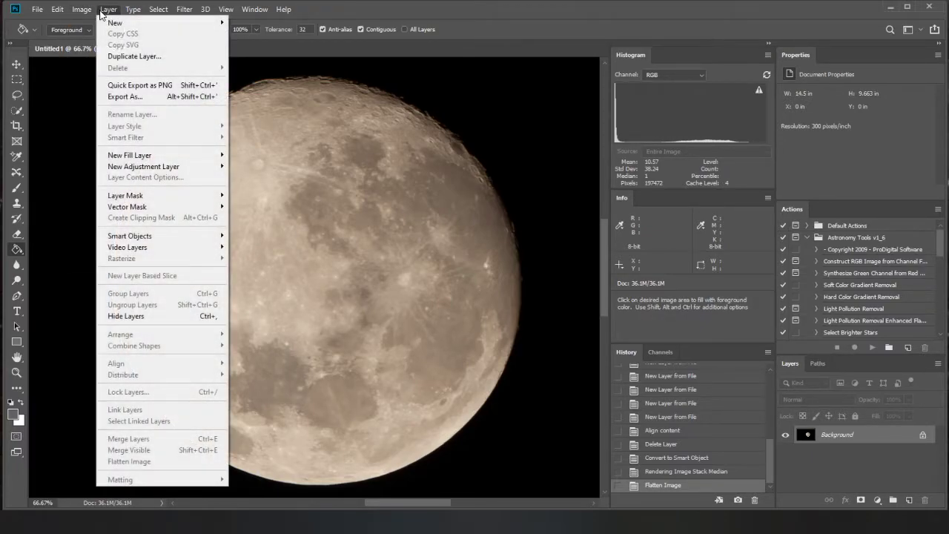
mouse_move(108, 40)
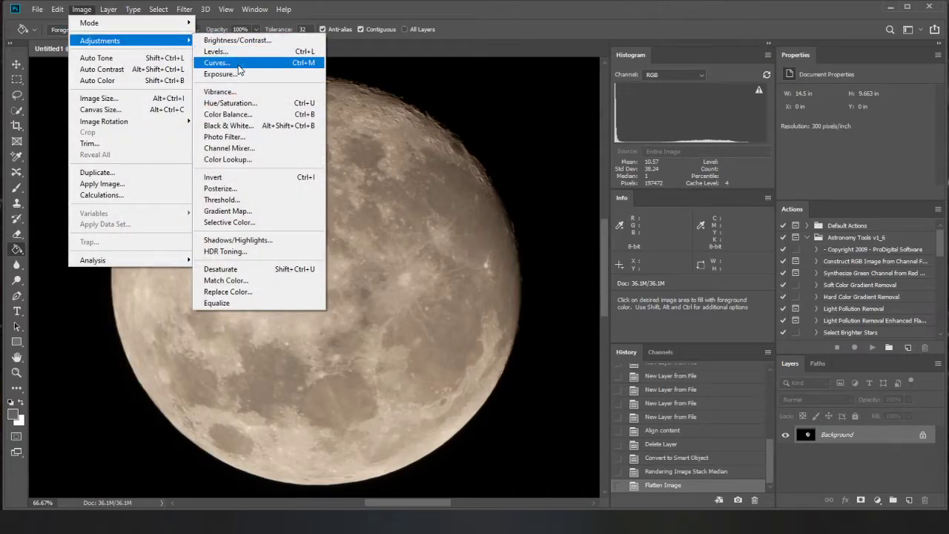
left_click(264, 104)
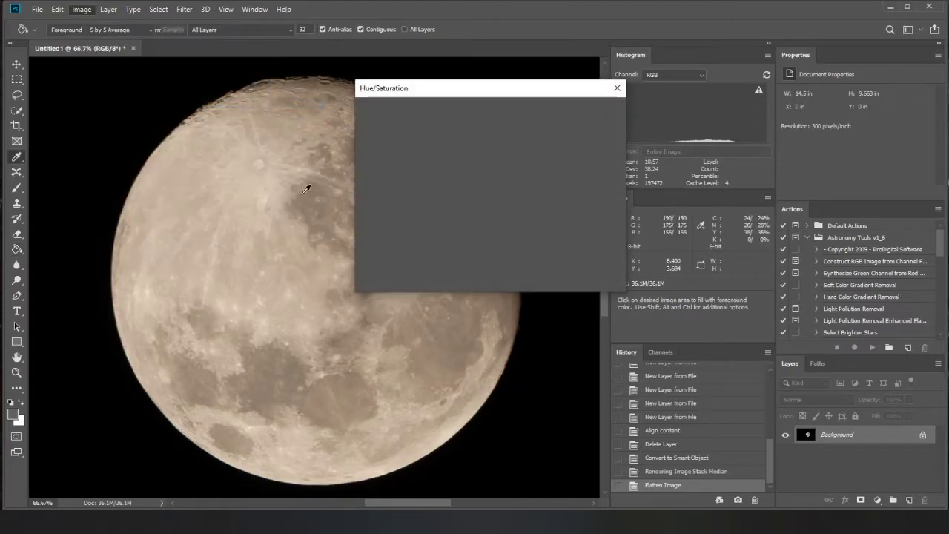
left_click(594, 133)
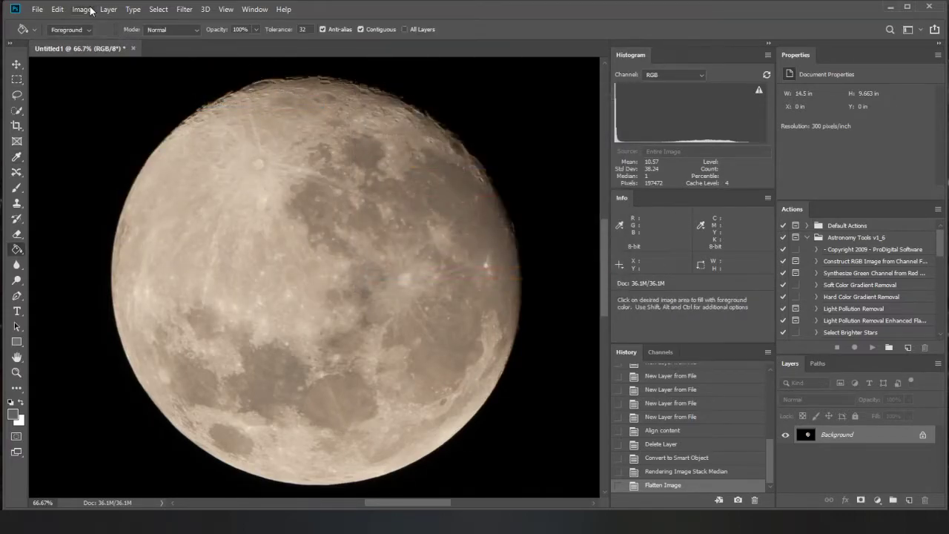
left_click(83, 9)
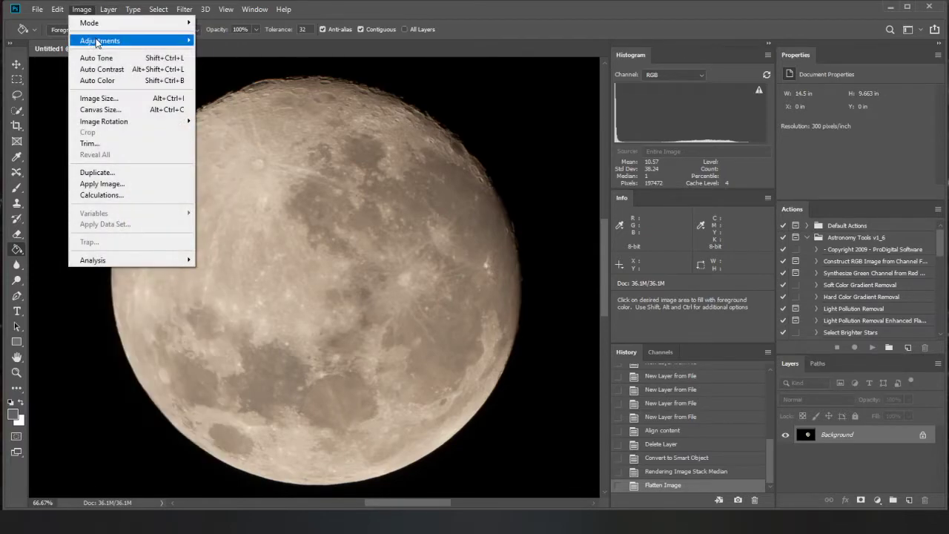
mouse_move(97, 41)
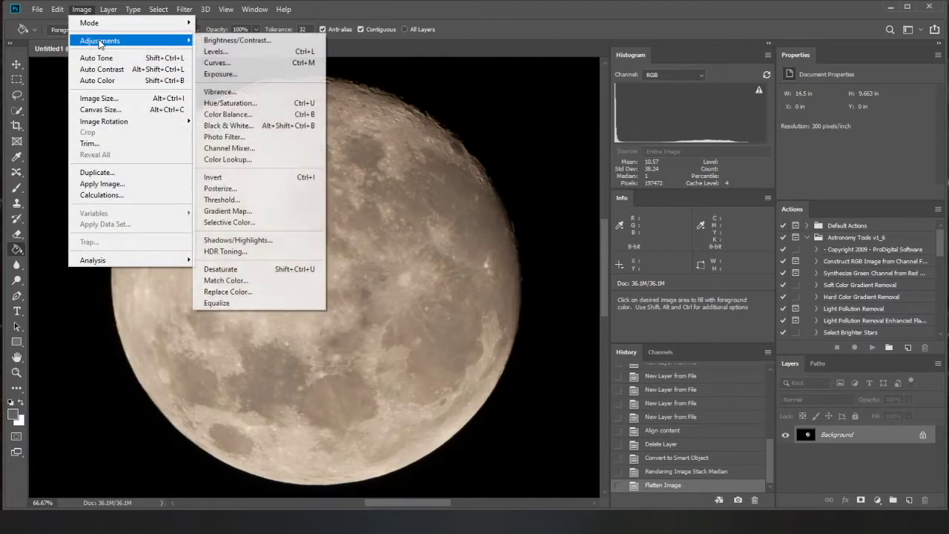
Apply a Vibrance adjustment with Saturation +44 and Vibrance +76
left_click(250, 92)
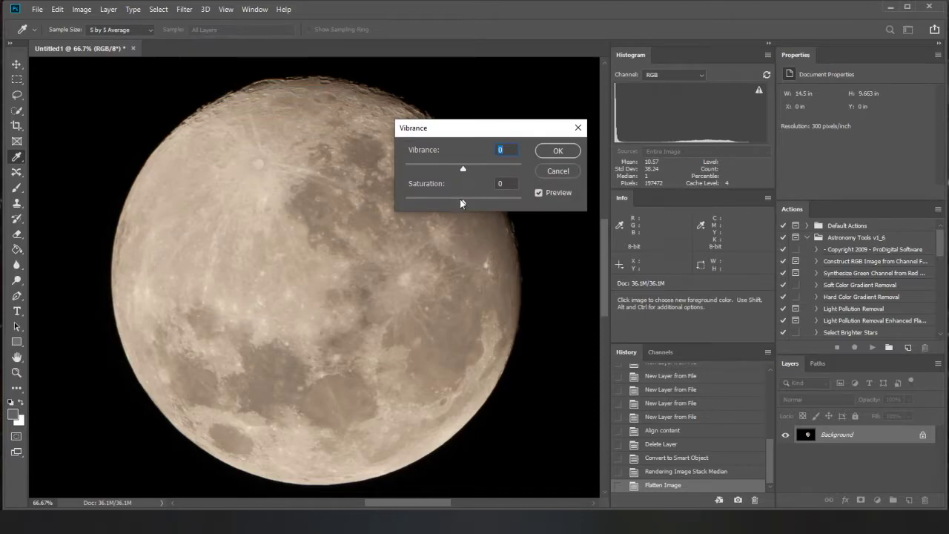
left_click_drag(461, 200, 490, 201)
mouse_move(464, 166)
left_mouse_down()
mouse_move(507, 164)
mouse_move(383, 168)
mouse_move(468, 167)
left_mouse_up()
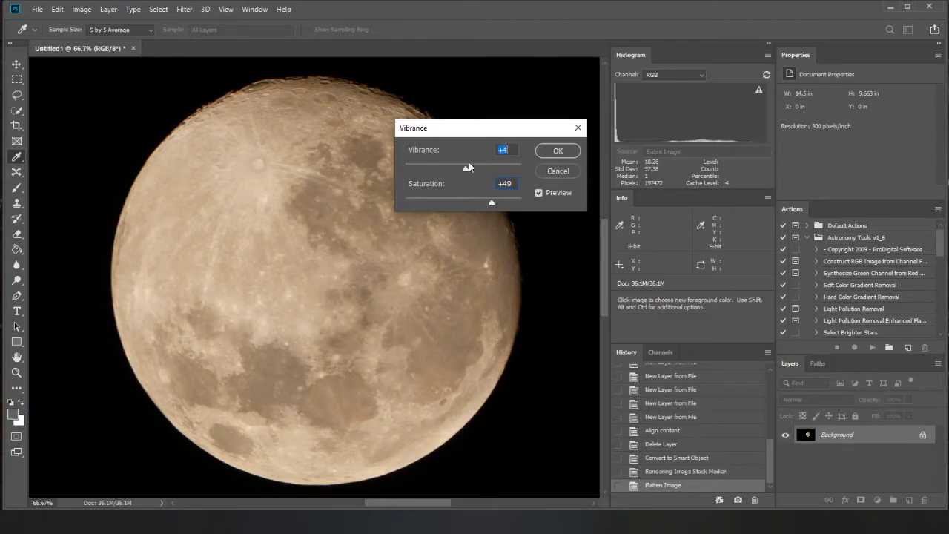
left_click(557, 151)
key("g")
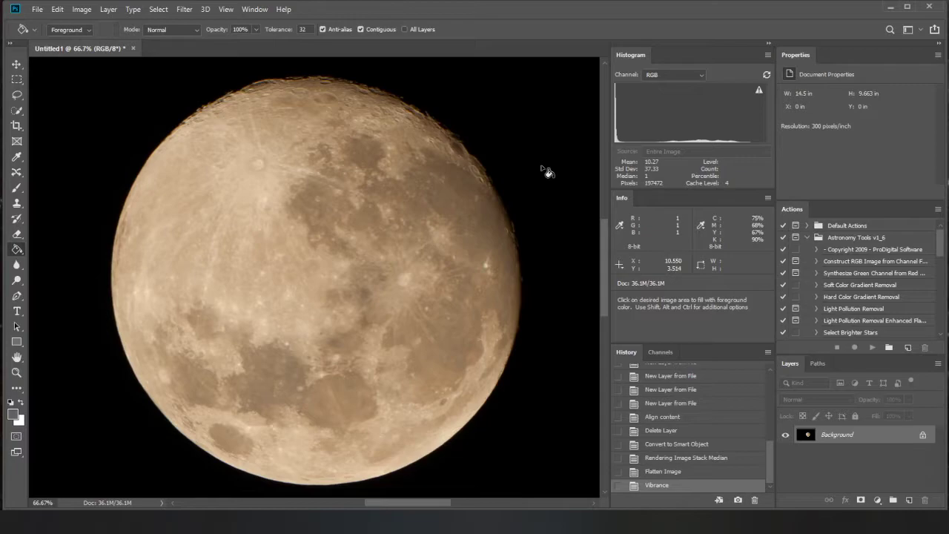
Open Levels and set the Red channel midtone to 0.95
key("ctrl+l")
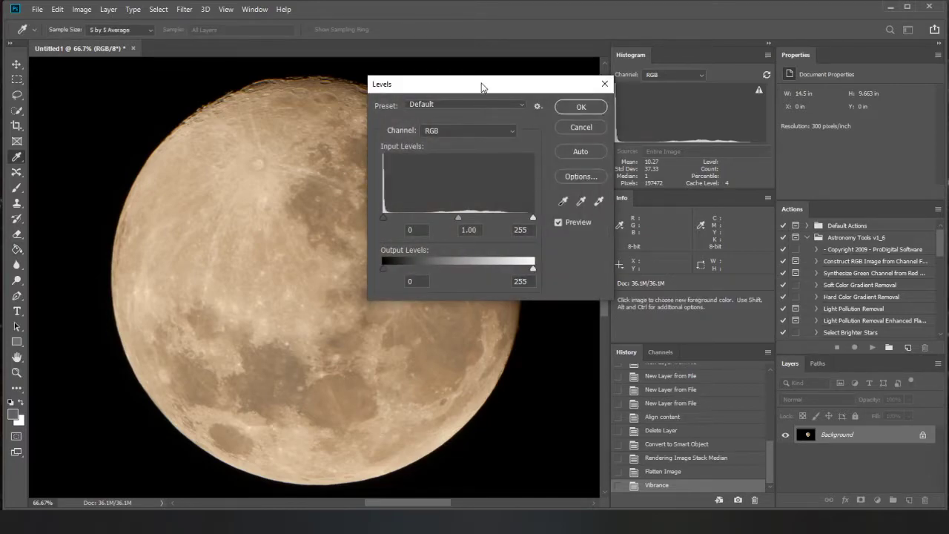
left_click_drag(481, 86, 662, 116)
left_click(682, 151)
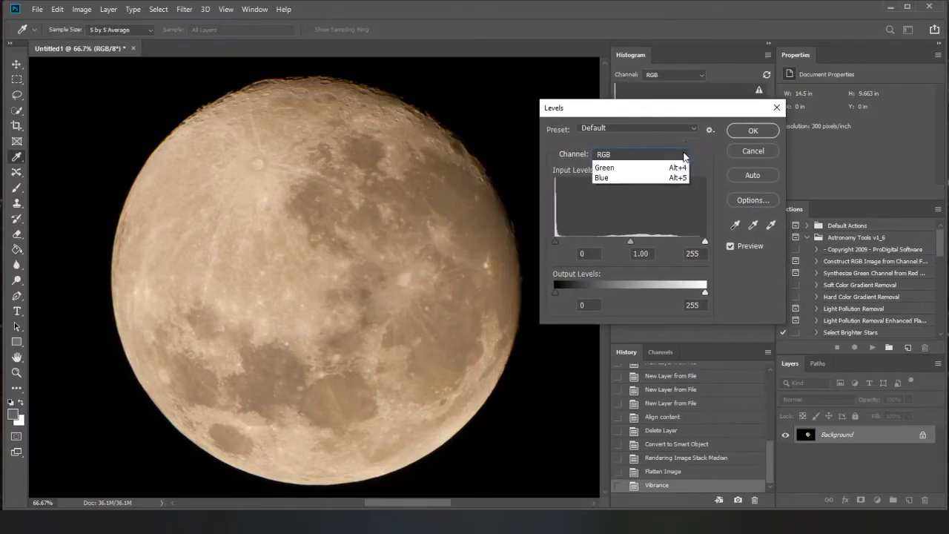
left_click(659, 179)
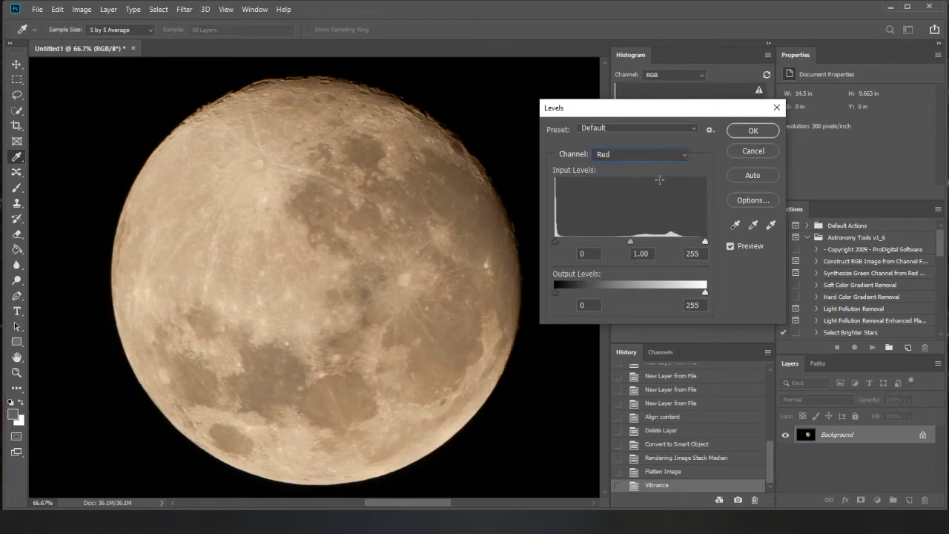
left_click(679, 155)
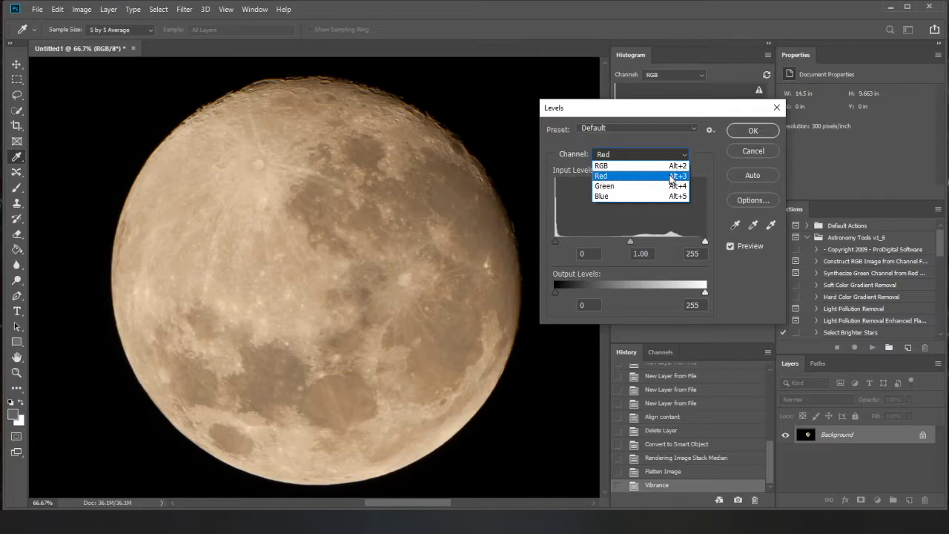
left_click(671, 178)
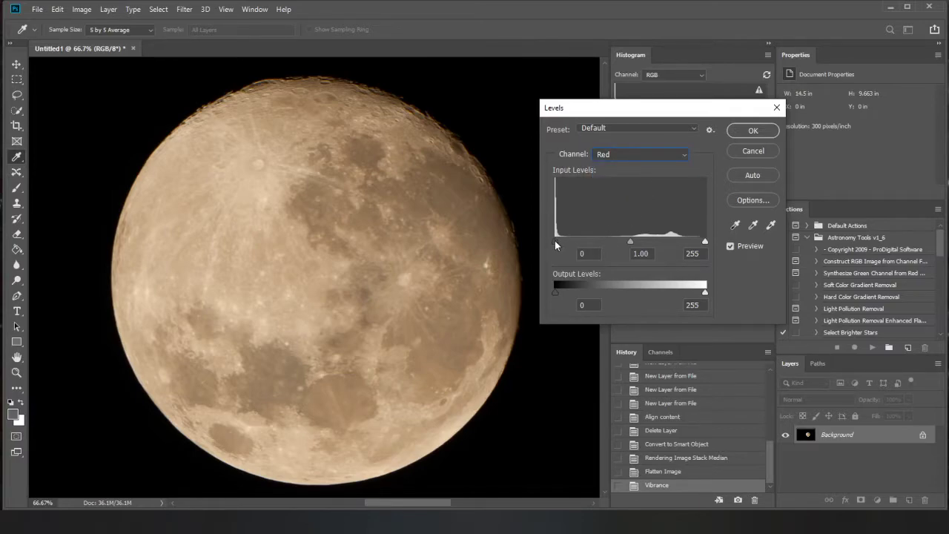
mouse_move(630, 242)
left_mouse_down()
mouse_move(601, 243)
mouse_move(662, 236)
mouse_move(623, 240)
mouse_move(639, 240)
left_mouse_up()
Set the Green midtone to 0.96 and the Blue midtone to 1.20
left_click(651, 157)
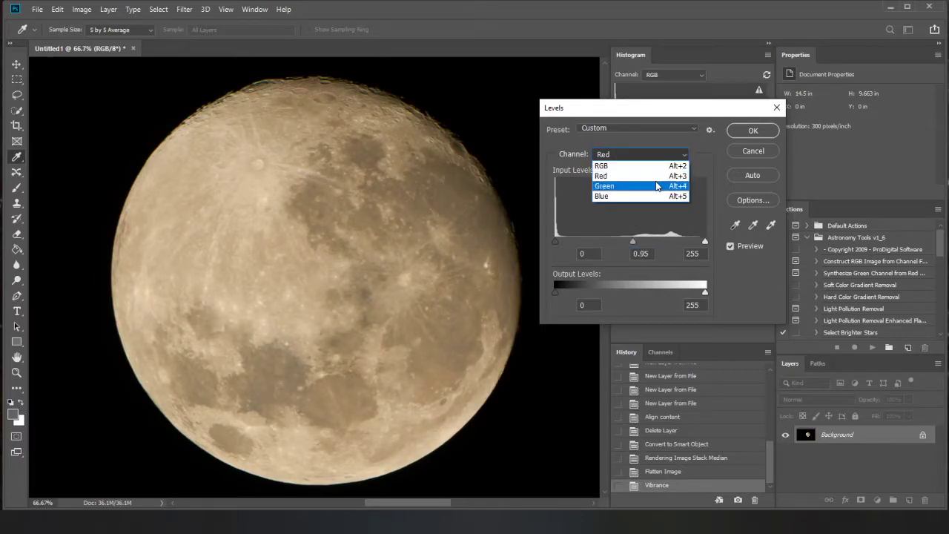
left_click(657, 186)
left_click_drag(630, 242, 636, 243)
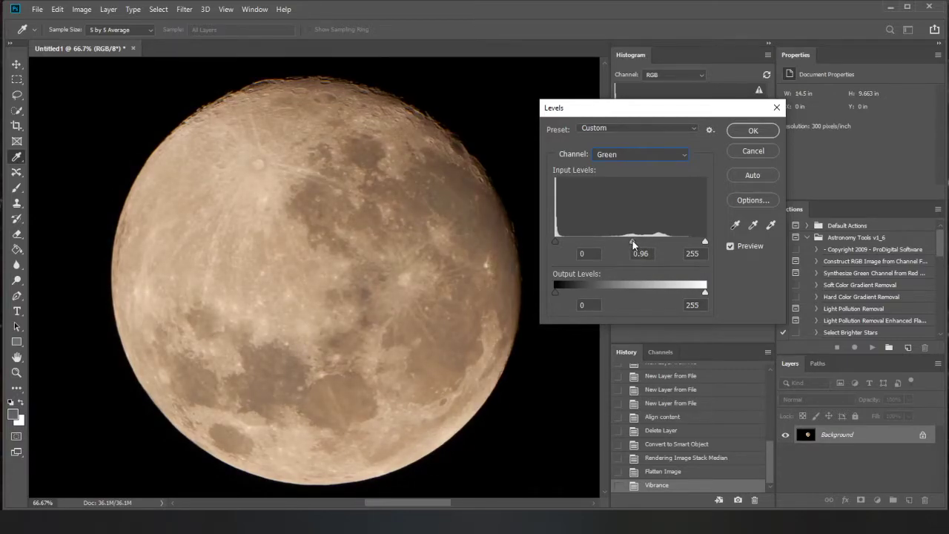
left_click(632, 240)
left_click(650, 154)
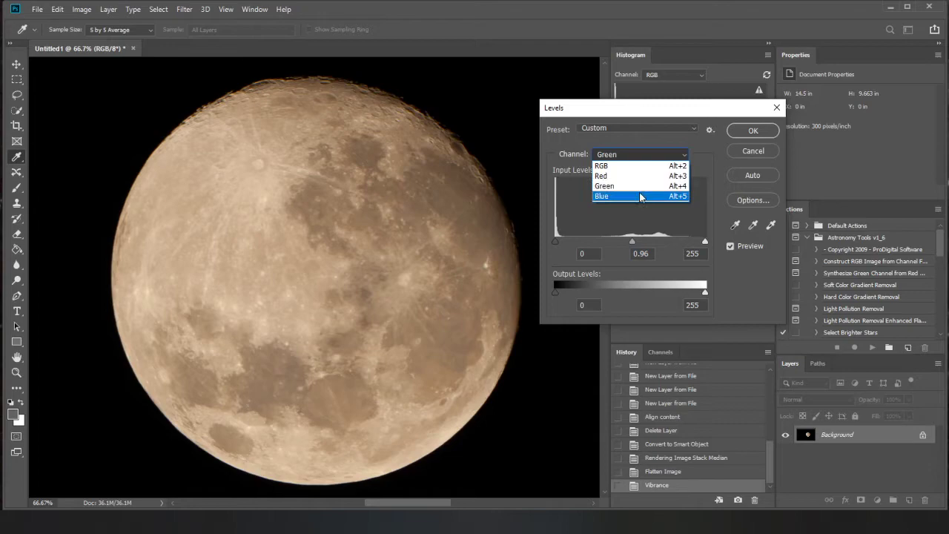
left_click(639, 192)
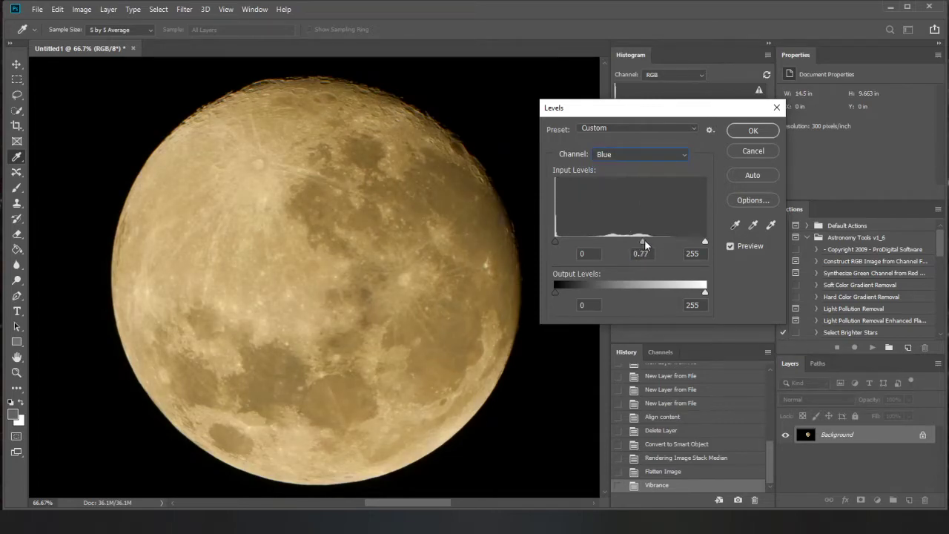
left_click_drag(644, 242, 664, 243)
Apply the Levels adjustment to the moon image
left_click(752, 131)
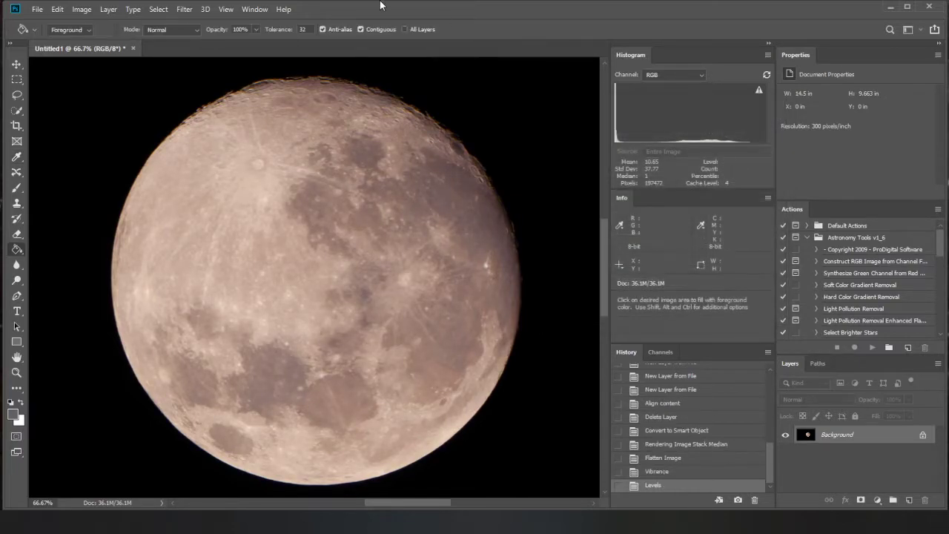
left_click(82, 9)
mouse_move(139, 39)
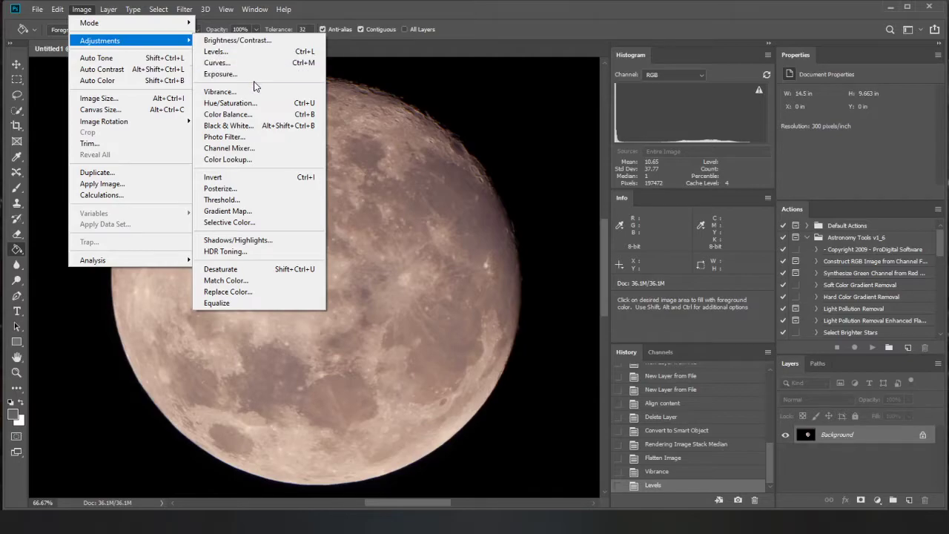
left_click(83, 9)
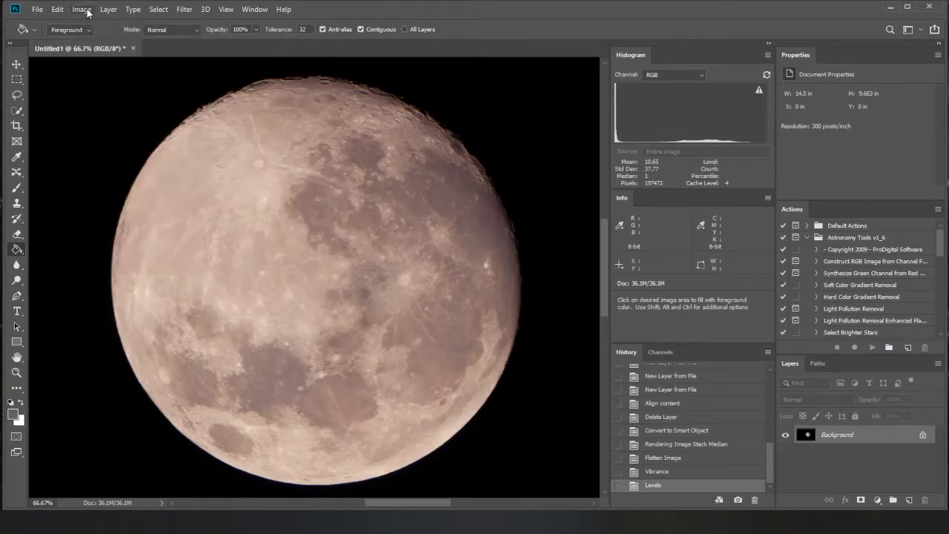
Open the Camera Raw Filter on the Basic tab with the preview enlarged to 66.7%
left_click(184, 10)
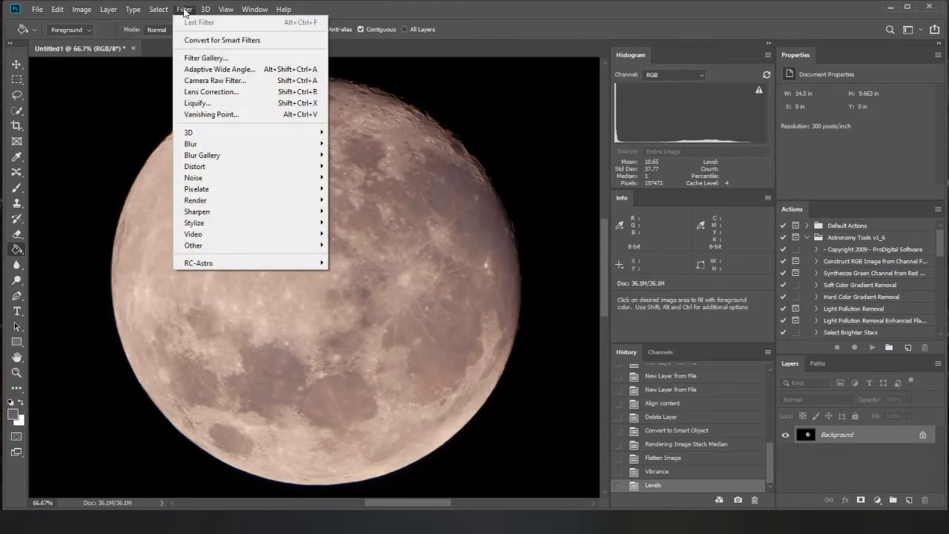
left_click(252, 81)
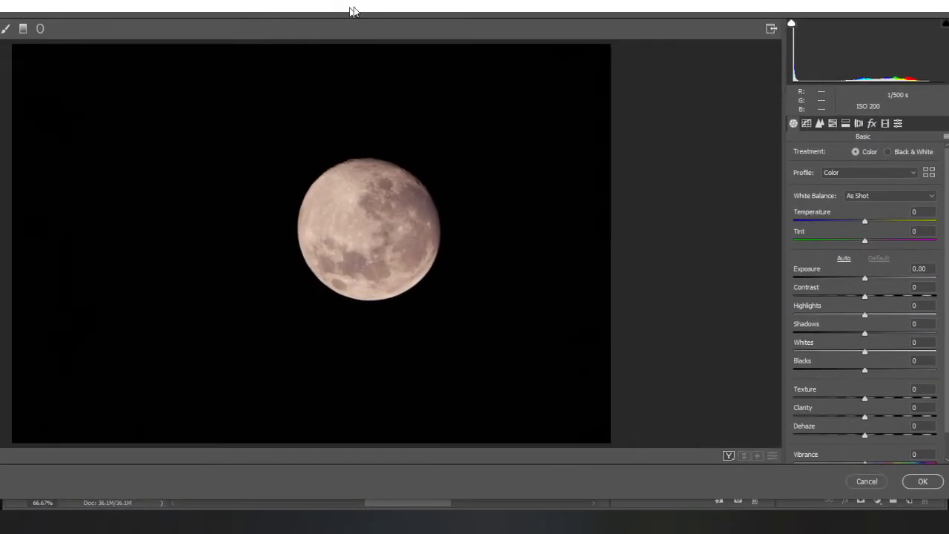
mouse_move(352, 10)
left_mouse_down()
mouse_move(407, 8)
mouse_move(333, 23)
mouse_move(341, 23)
left_mouse_up()
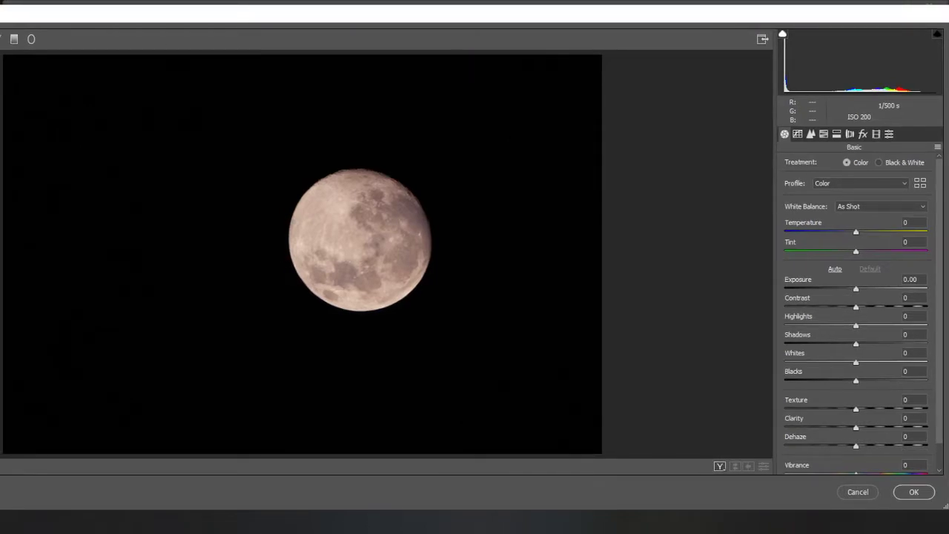
left_click_drag(99, 97, 3, 112)
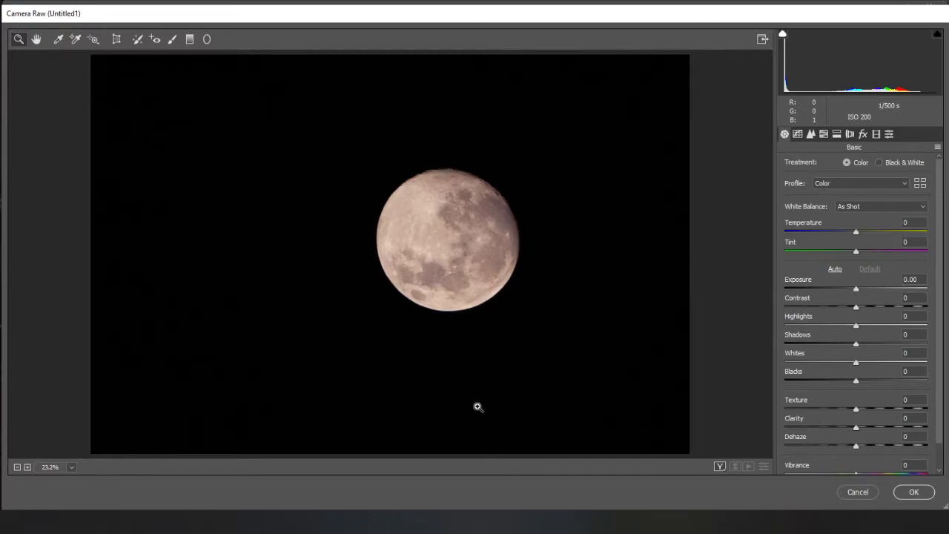
left_click(28, 466)
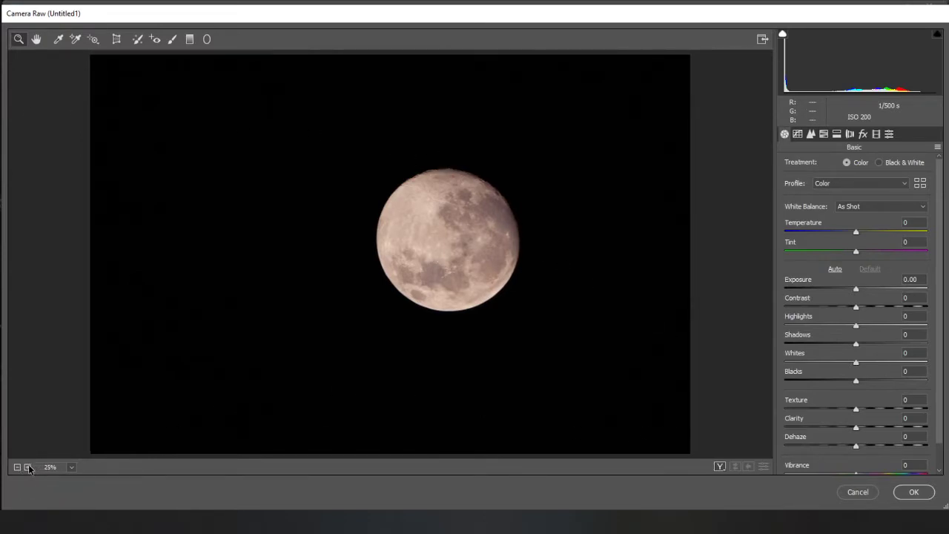
left_click(28, 466)
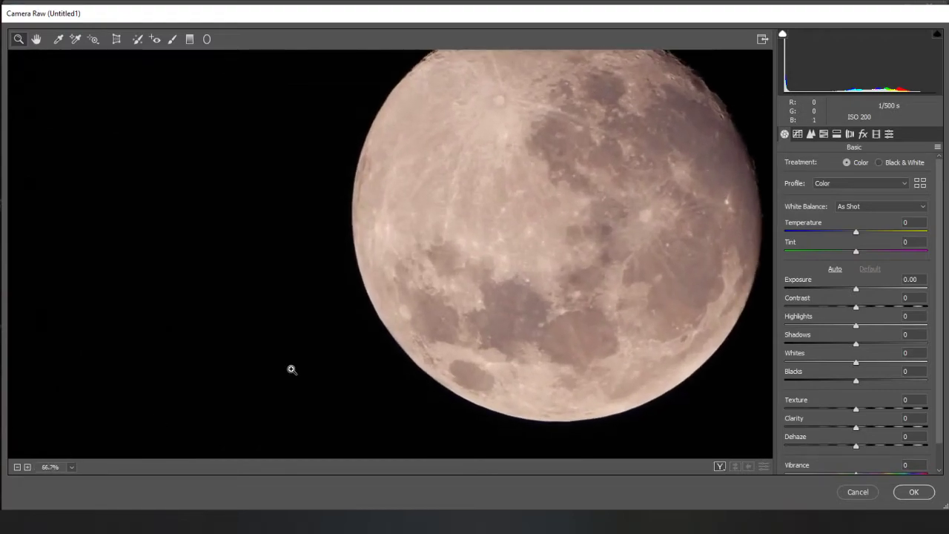
scroll(519, 290, "up", 1)
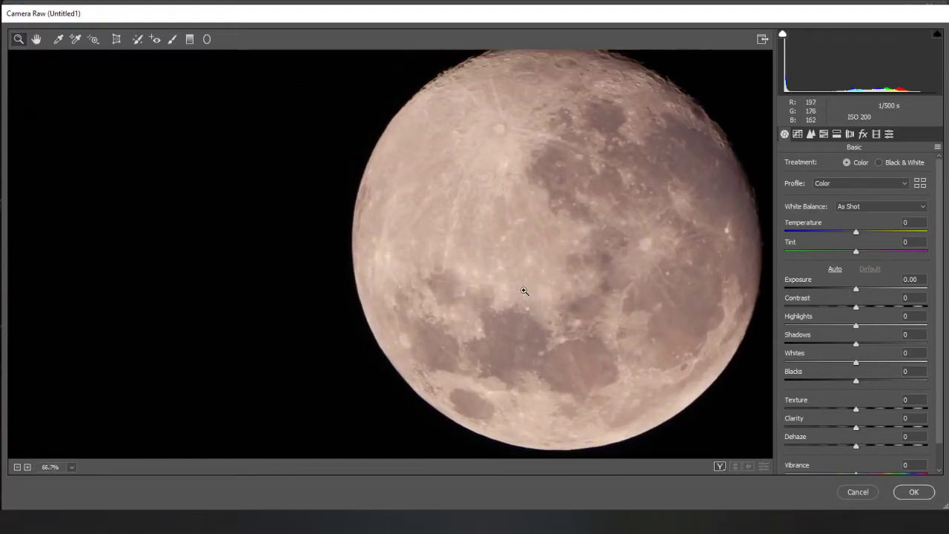
Browse Camera Raw's Presets, Calibration, Effects, Lens Corrections and Split Toning panels
left_click(888, 134)
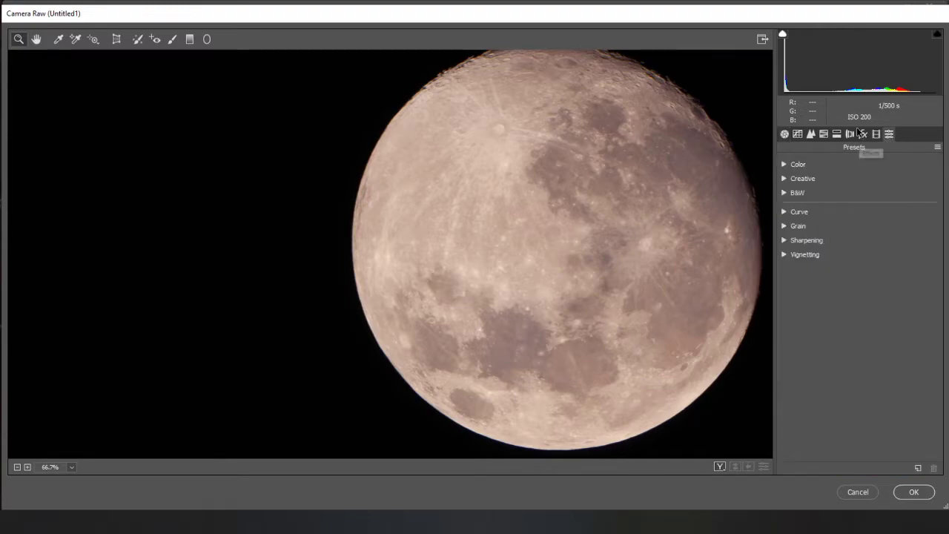
left_click(876, 134)
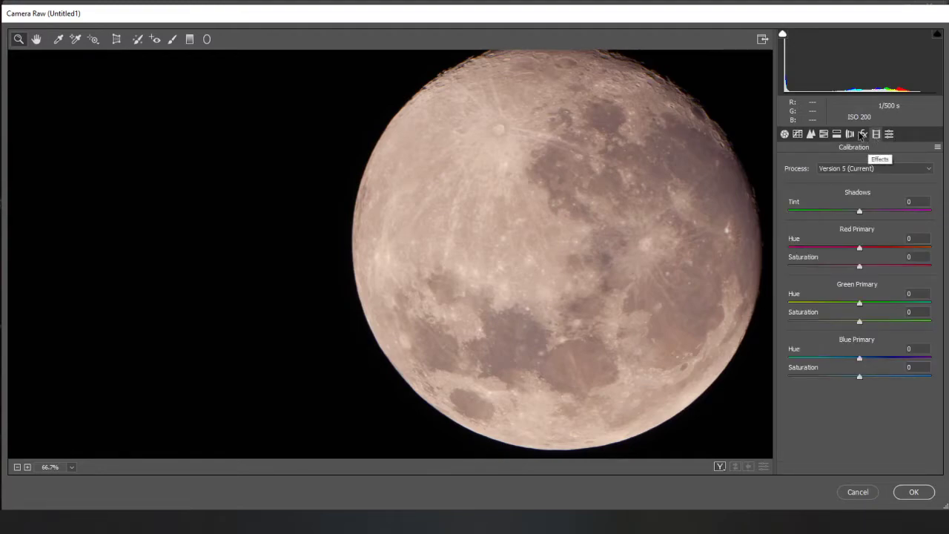
left_click(863, 135)
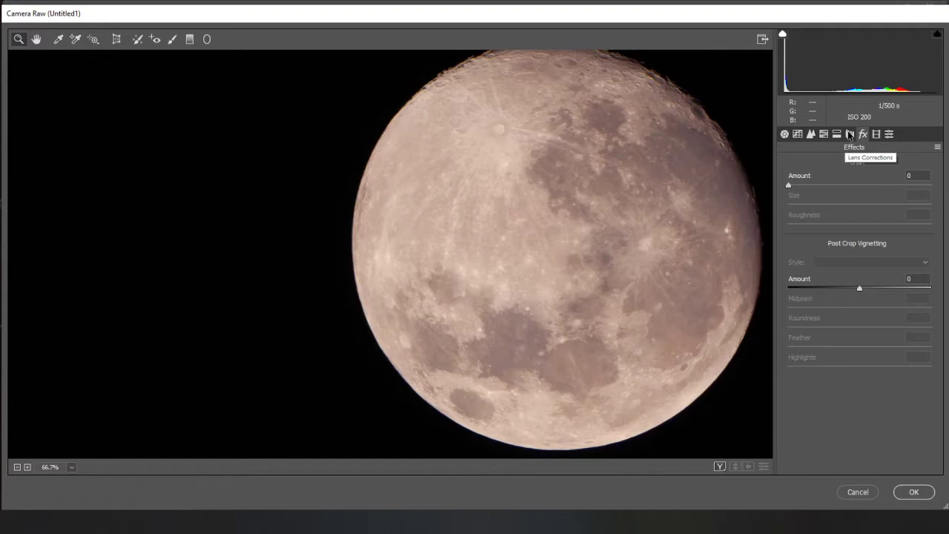
left_click(850, 134)
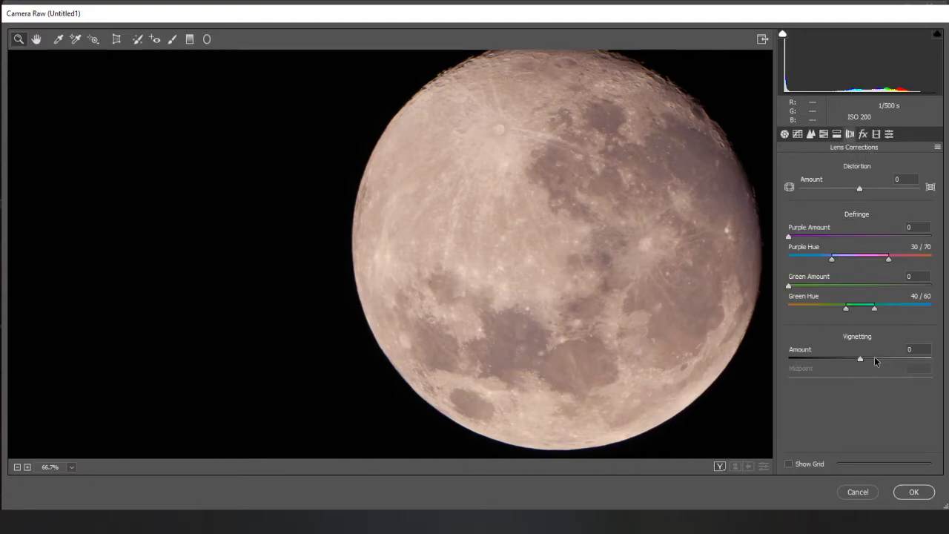
left_click(837, 134)
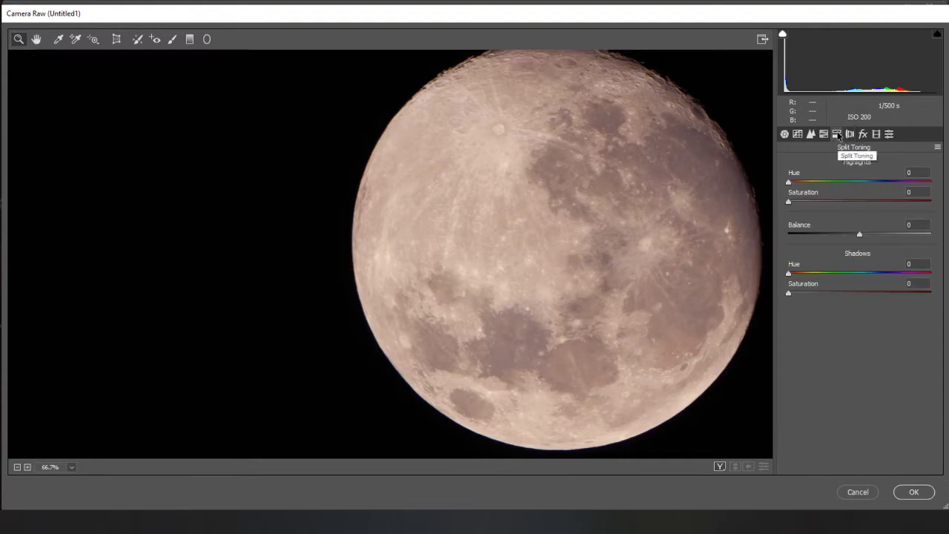
Review HSL Hue, Saturation and Luminance, then show the Detail sharpening settings
left_click(825, 135)
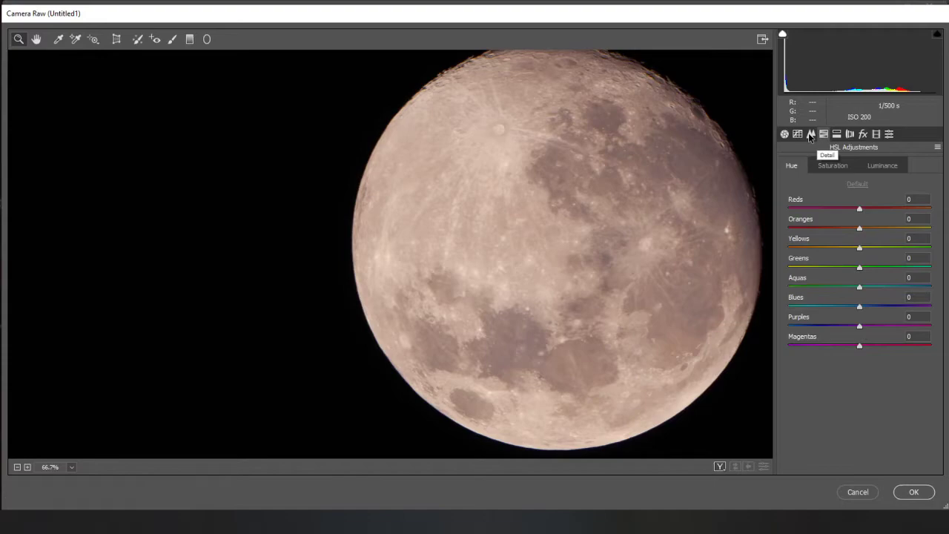
left_click(828, 166)
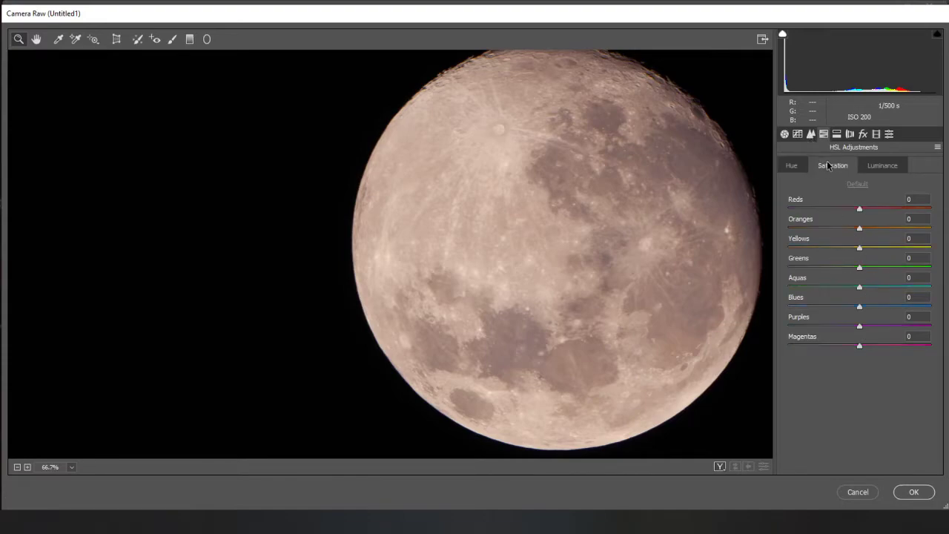
left_click(890, 168)
left_click(801, 168)
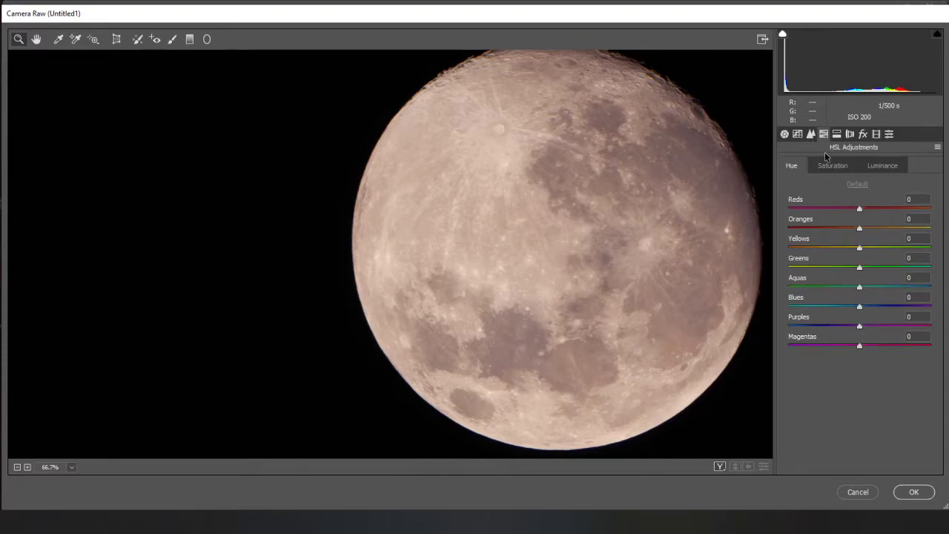
left_click(811, 134)
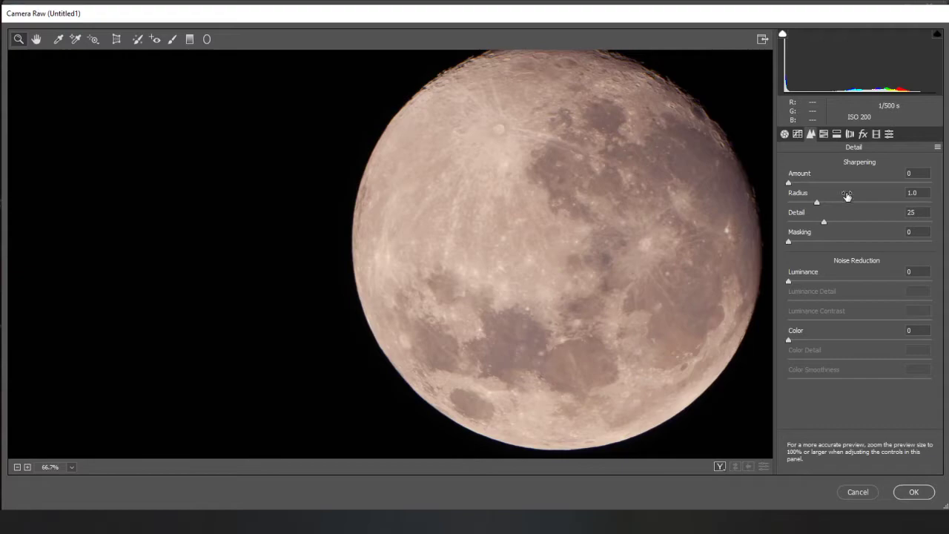
On the Point tone curve, add three points into a sagging curve that darkens the moon's midtones (one at input 185, output 122)
left_click(798, 134)
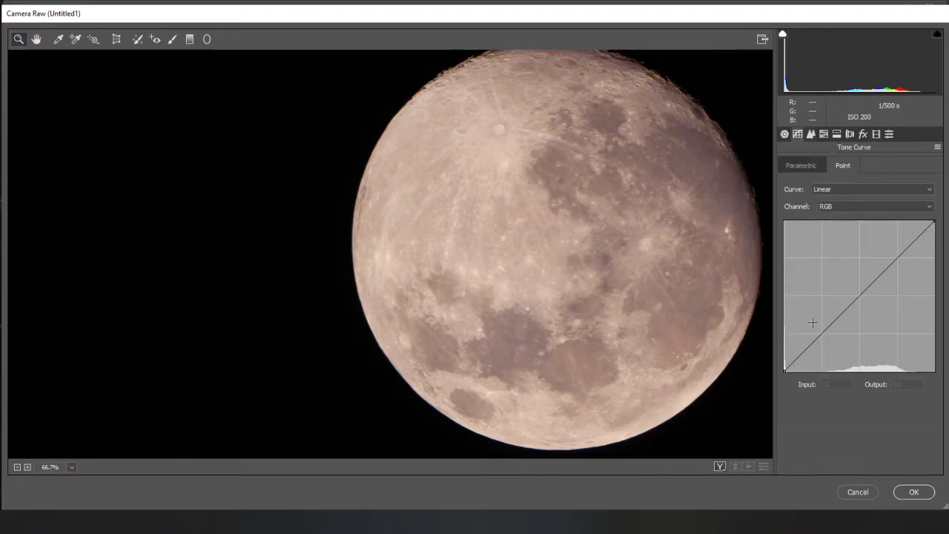
left_click_drag(799, 357, 814, 368)
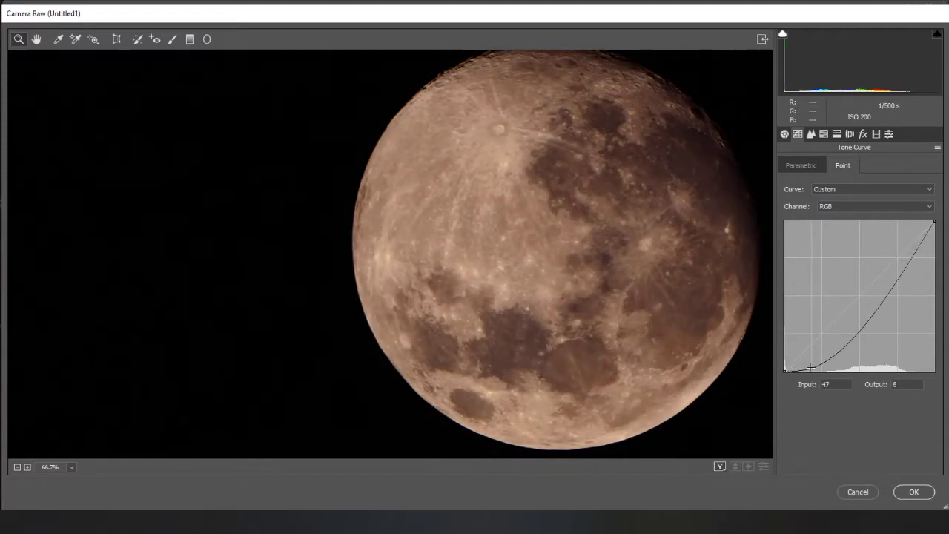
left_click(876, 308)
left_click_drag(876, 308, 869, 332)
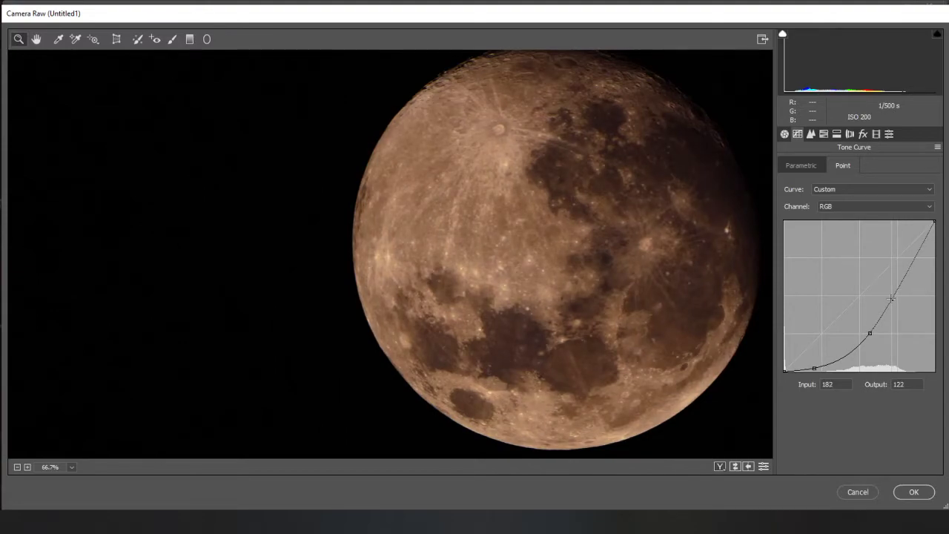
left_click(893, 299)
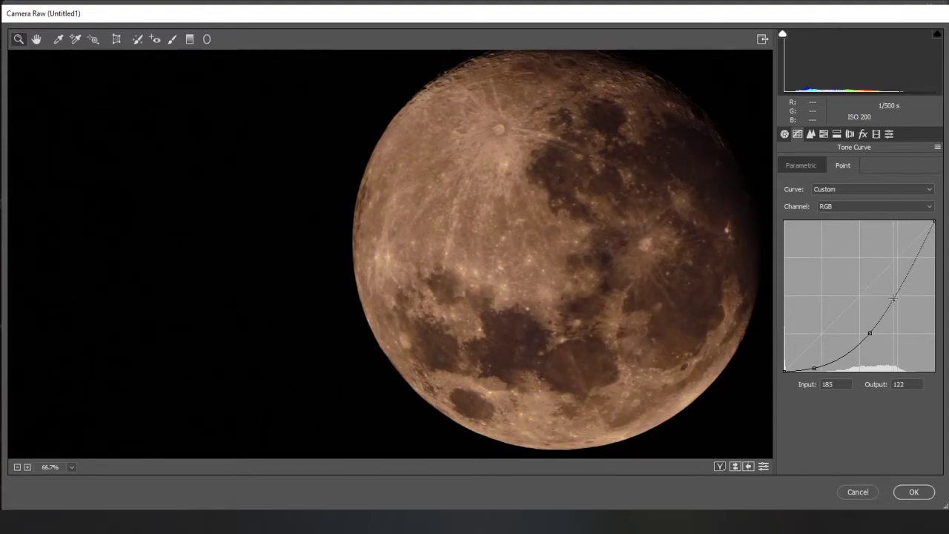
left_click(17, 467)
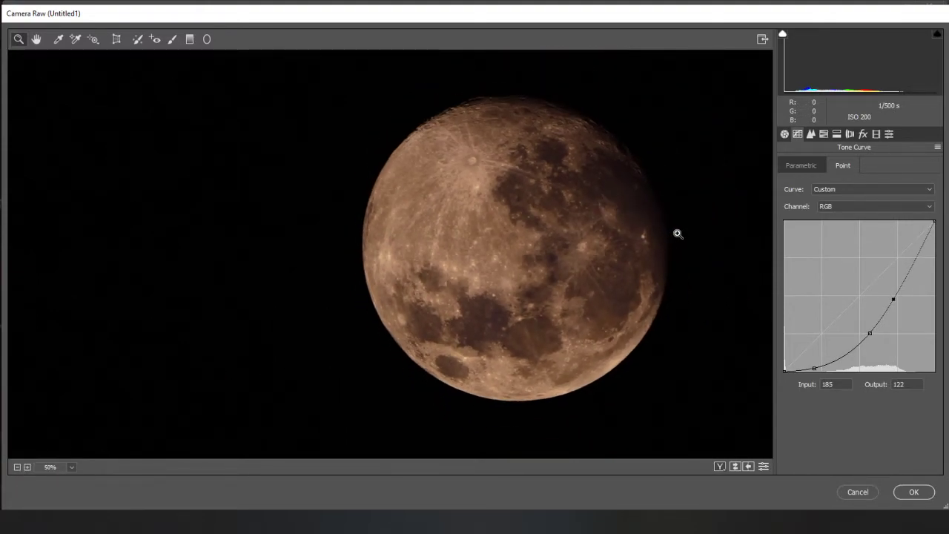
Raise Contrast to +10 in the Basic panel and inspect the moon's upper-right edge up close
left_click(783, 135)
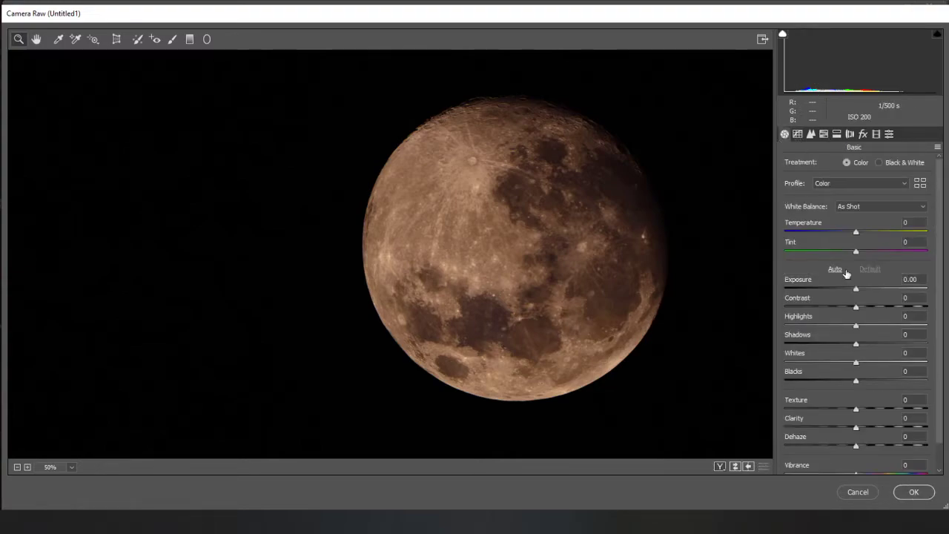
left_click_drag(855, 304, 940, 339)
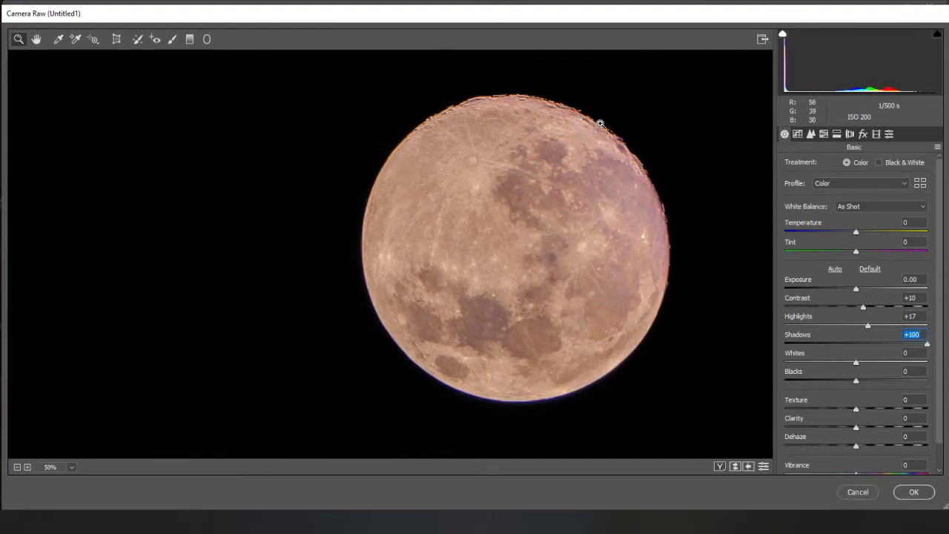
left_click(601, 126)
left_click(392, 250)
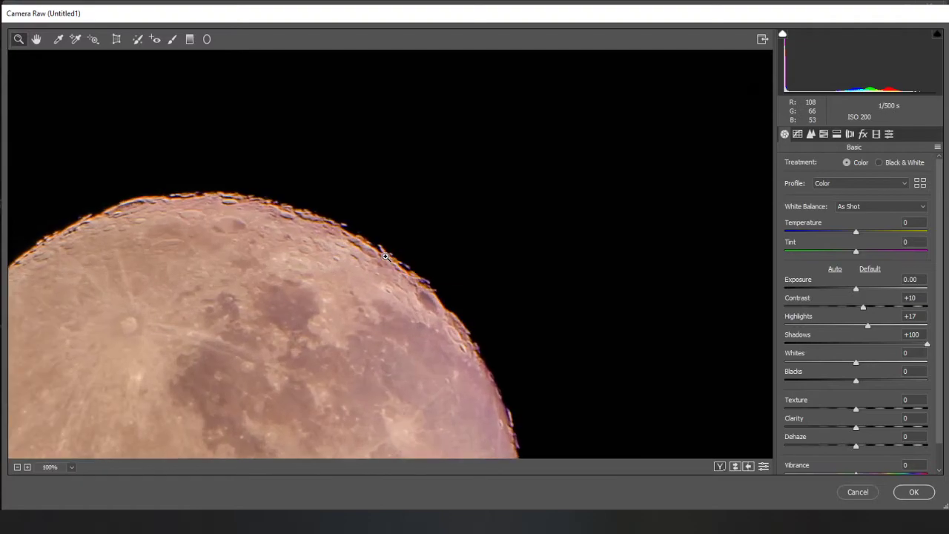
left_click(385, 256)
left_click(384, 255)
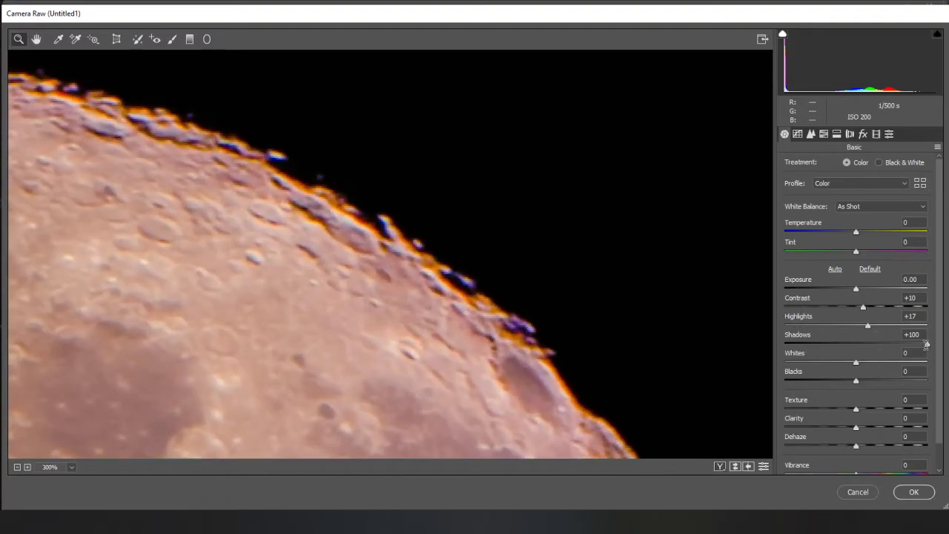
Bring Shadows back to +46 to tame edge fringing, with Highlights at +17, viewing the whole moon
left_click_drag(926, 347, 888, 340)
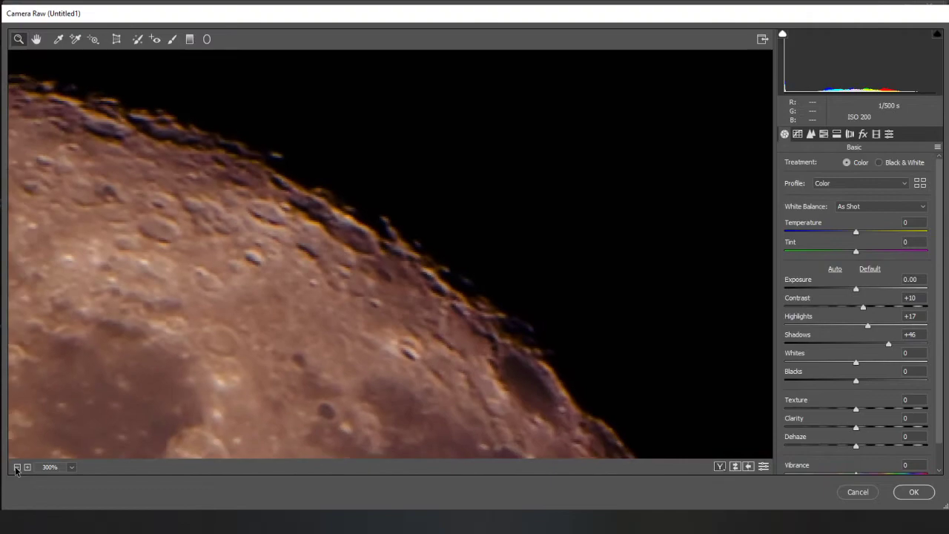
left_click(17, 467)
left_click(16, 467)
left_click(17, 467)
left_click(16, 467)
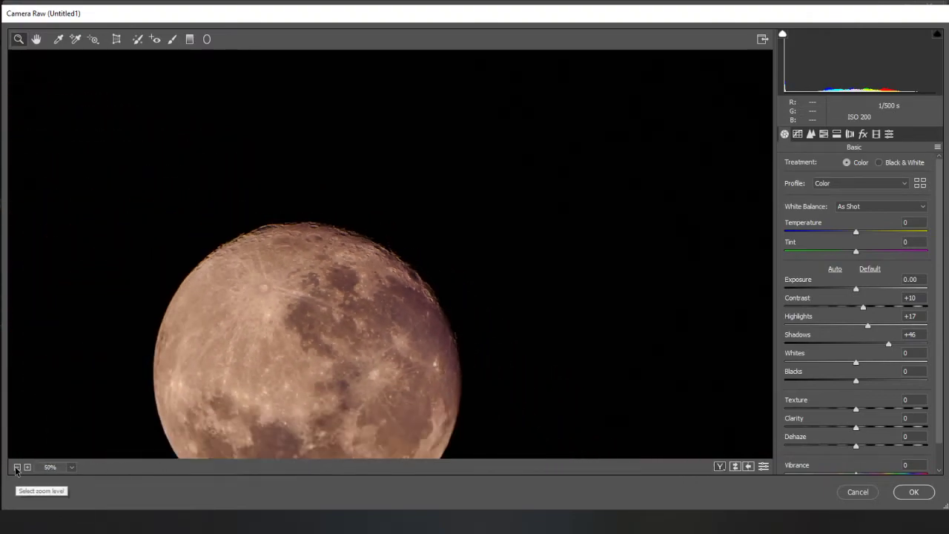
scroll(297, 318, "up", 5)
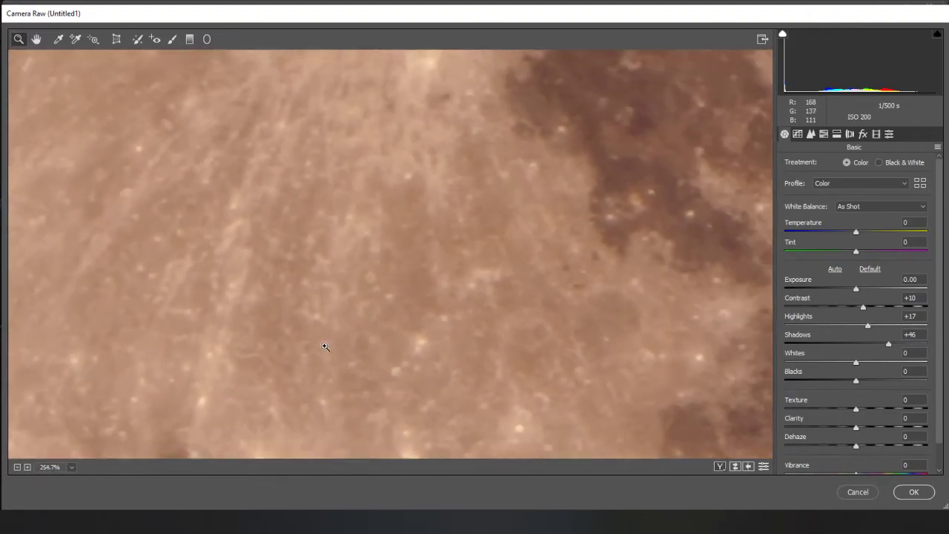
scroll(324, 346, "down", 2)
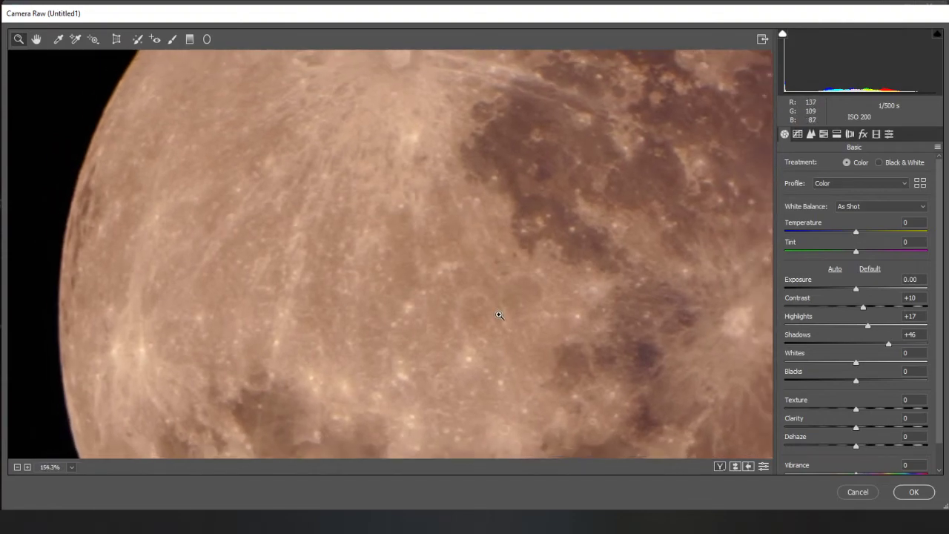
scroll(498, 315, "up", 2)
scroll(533, 341, "down", 5)
scroll(460, 257, "up", 2)
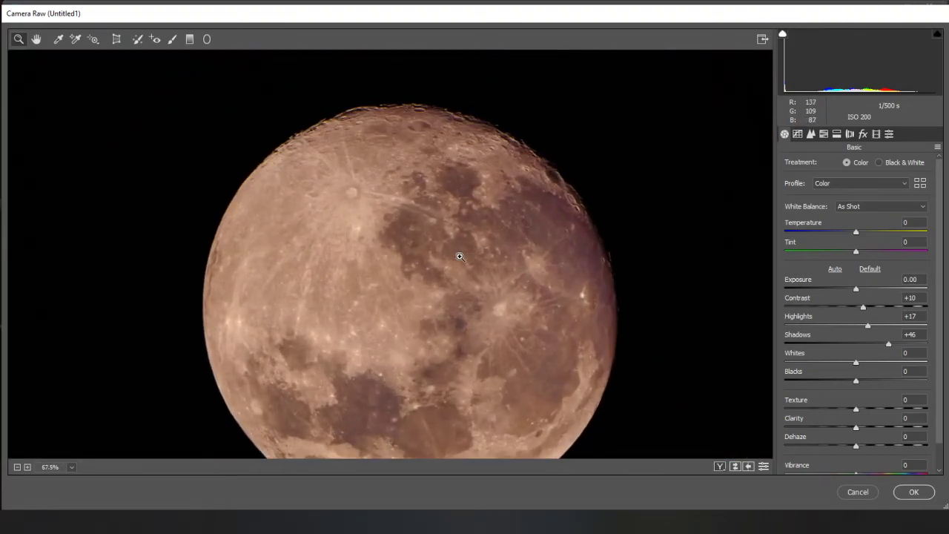
scroll(460, 257, "down", 2)
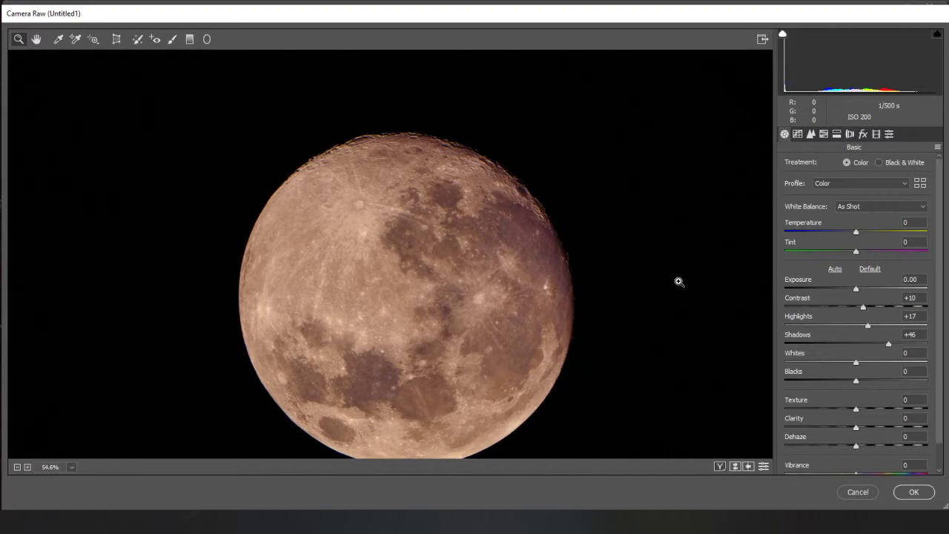
scroll(608, 257, "down", 1)
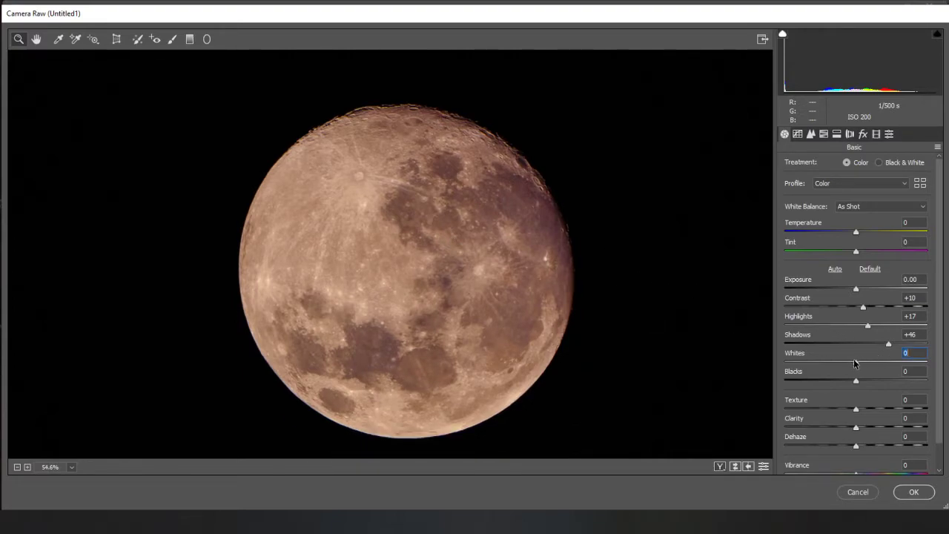
Set Whites to +26 and Blacks to -53, then apply the Camera Raw filter with OK
left_click_drag(854, 362, 875, 347)
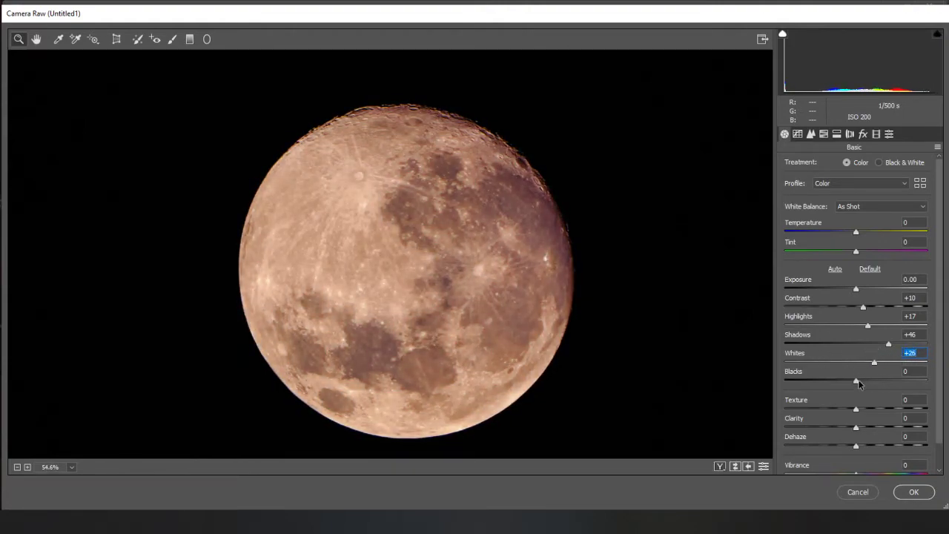
left_click_drag(858, 383, 816, 382)
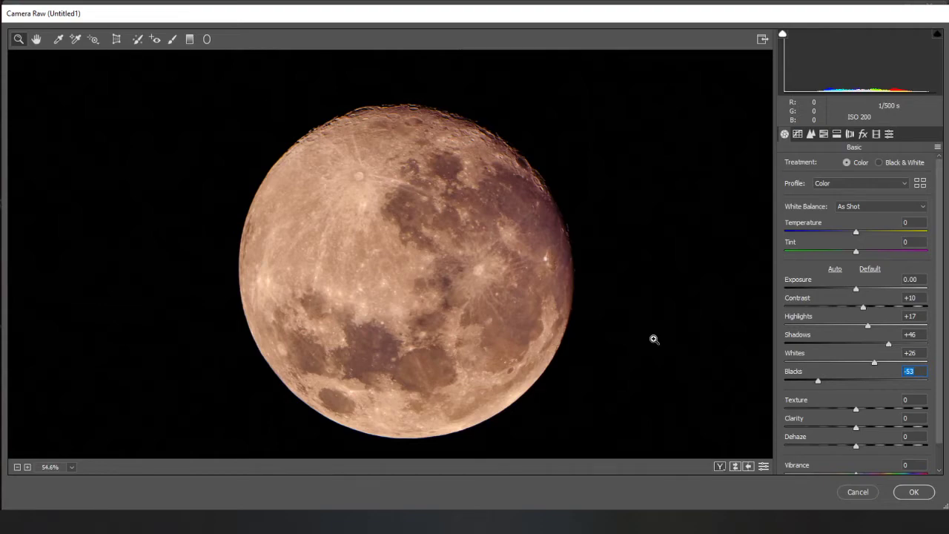
scroll(652, 339, "down", 1)
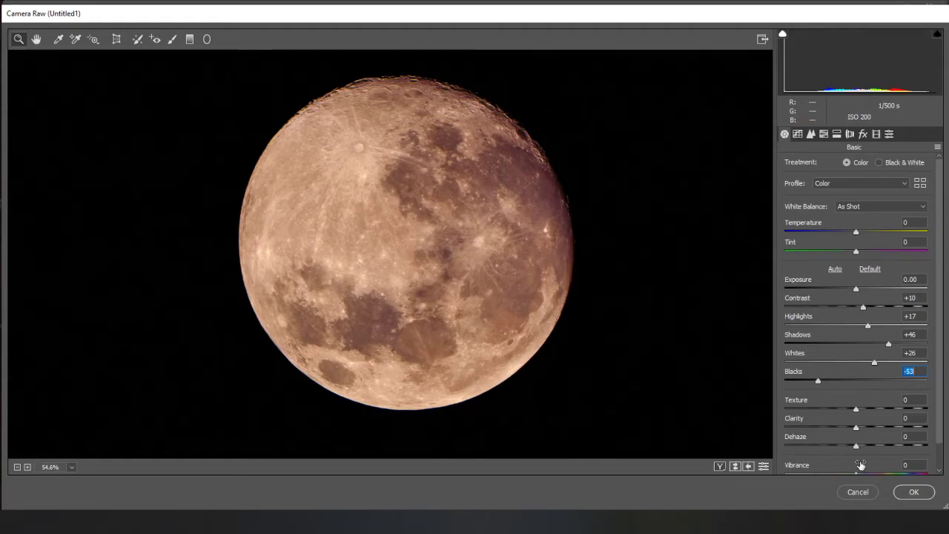
left_click(911, 492)
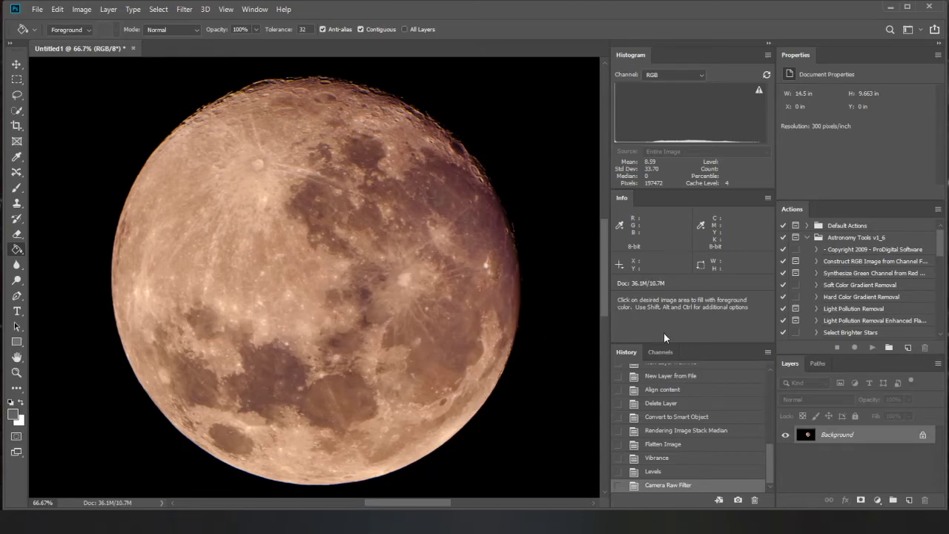
left_click(665, 445)
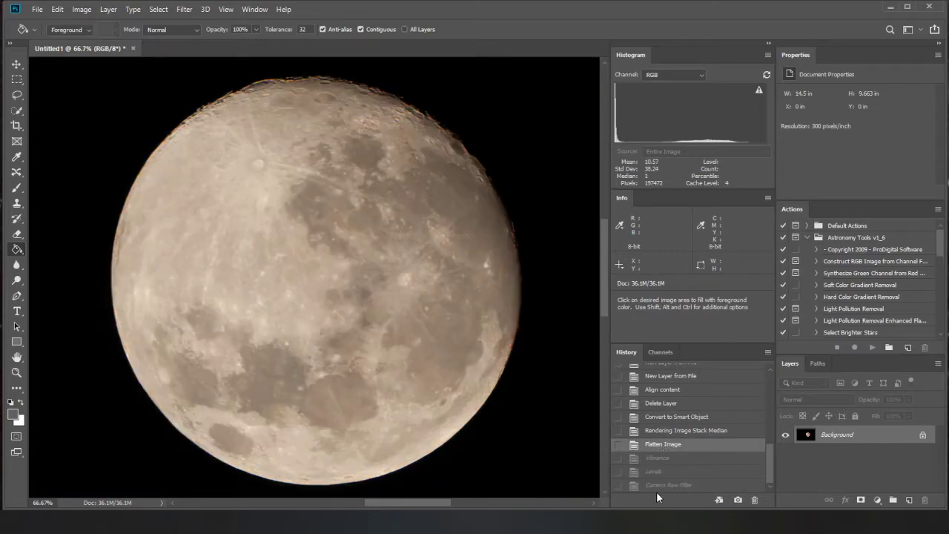
left_click(662, 419)
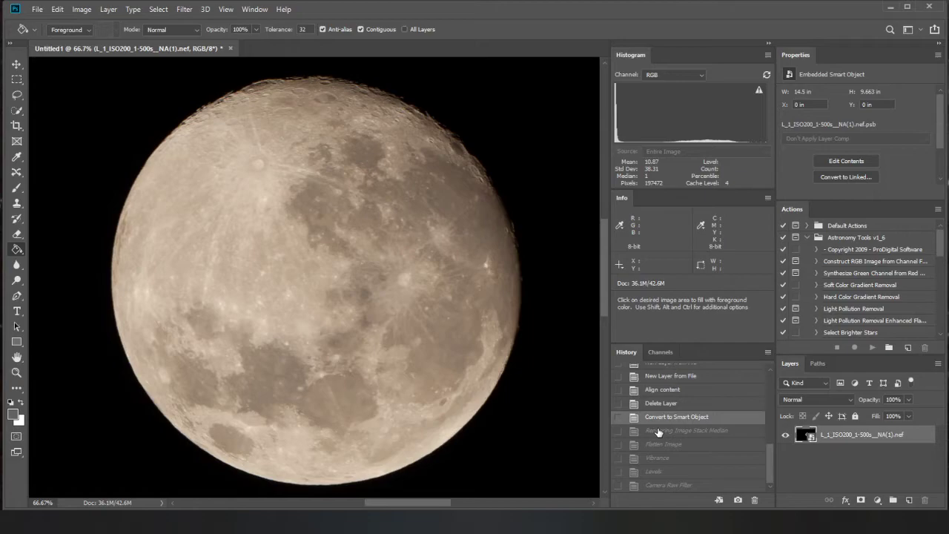
left_click(658, 431)
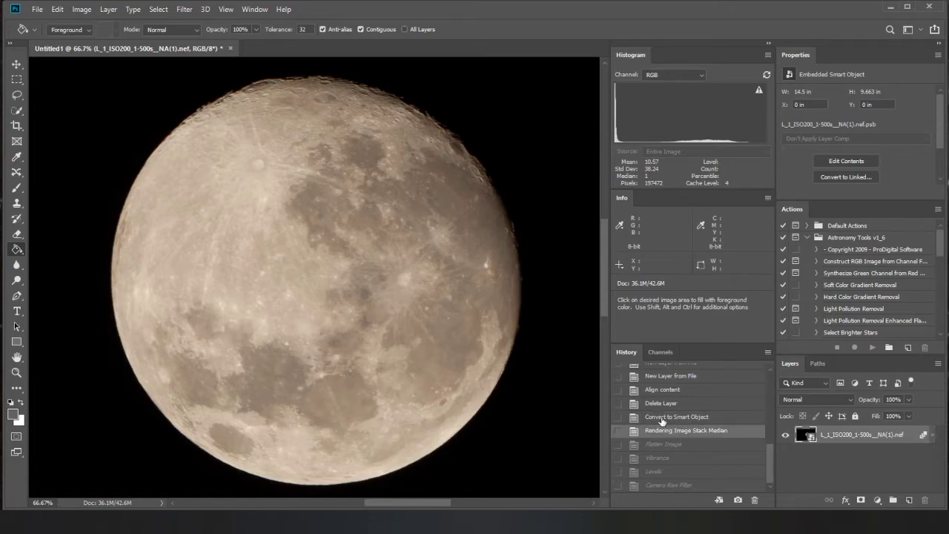
left_click(660, 419)
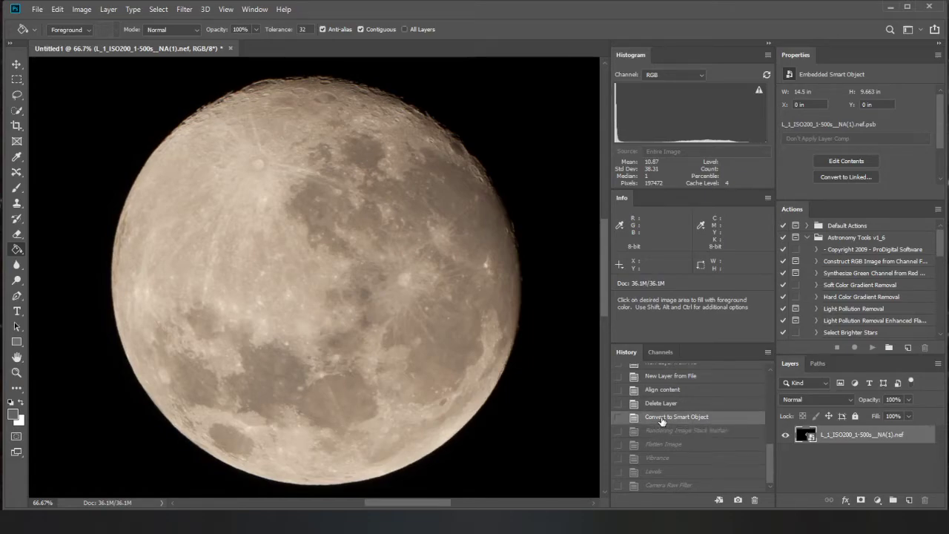
left_click(656, 486)
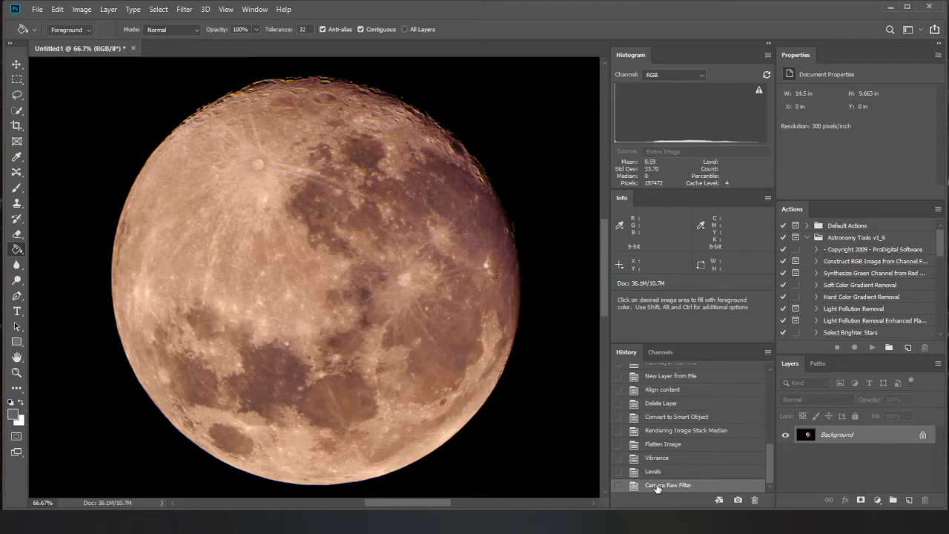
In Levels, move the Red channel midtone slider to about 0.8, compare before and after, and apply
key("ctrl+l")
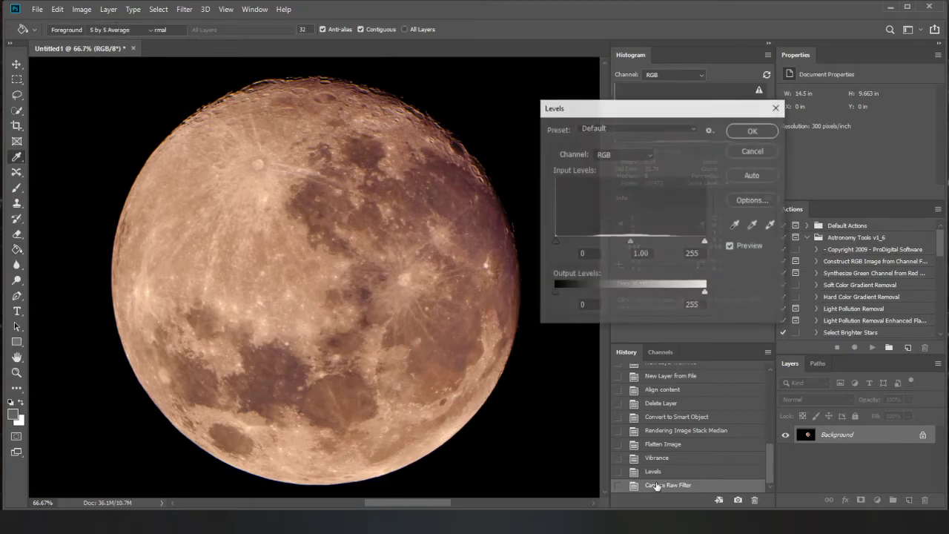
left_click(649, 158)
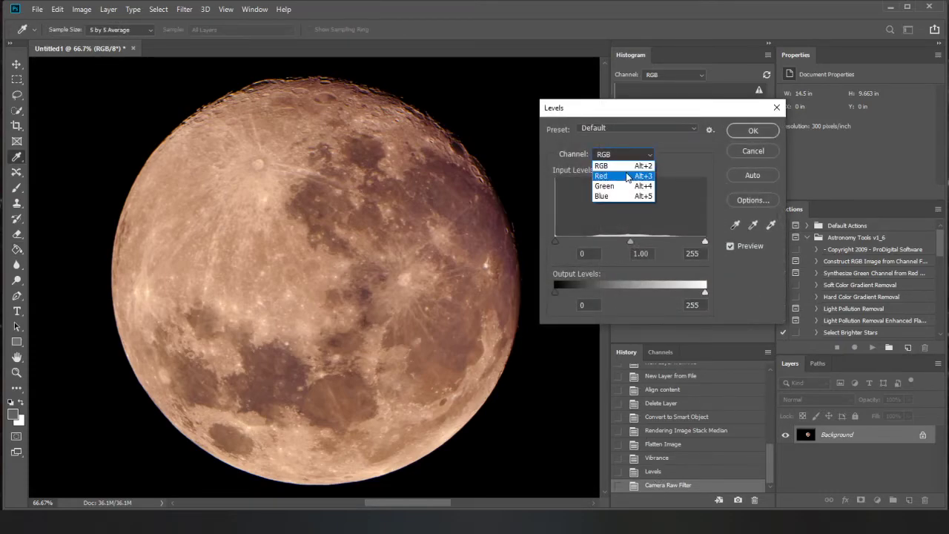
left_click(606, 172)
left_click_drag(630, 241, 640, 243)
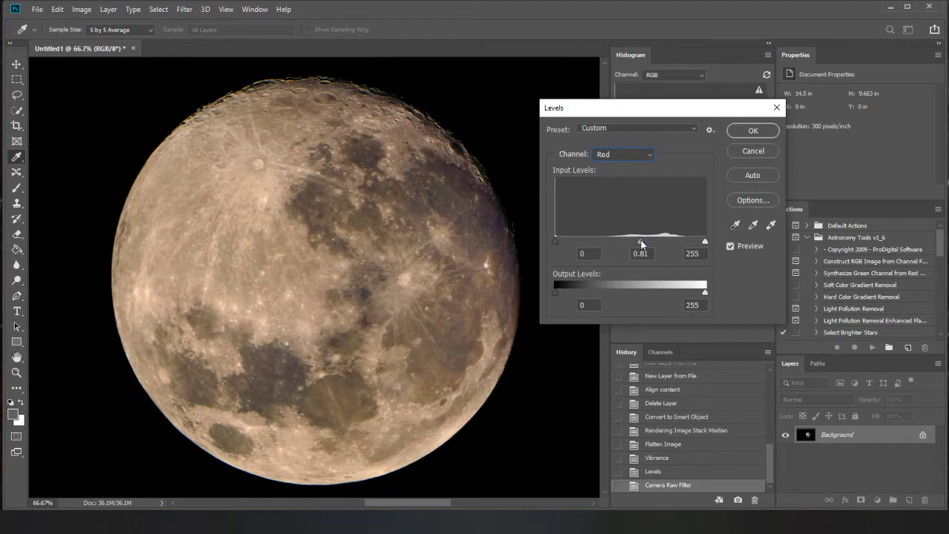
left_click(728, 246)
left_click(729, 246)
left_click(750, 132)
key("g")
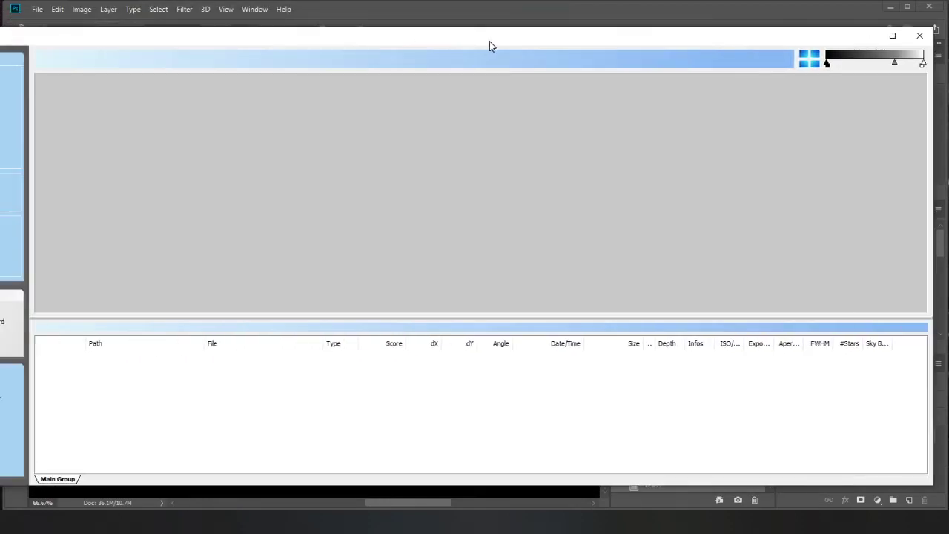
Maximize the DeepSkyStacker window so its task panel and empty file list fill the screen
mouse_move(489, 42)
left_mouse_down()
mouse_move(508, 46)
mouse_move(498, 44)
left_mouse_up()
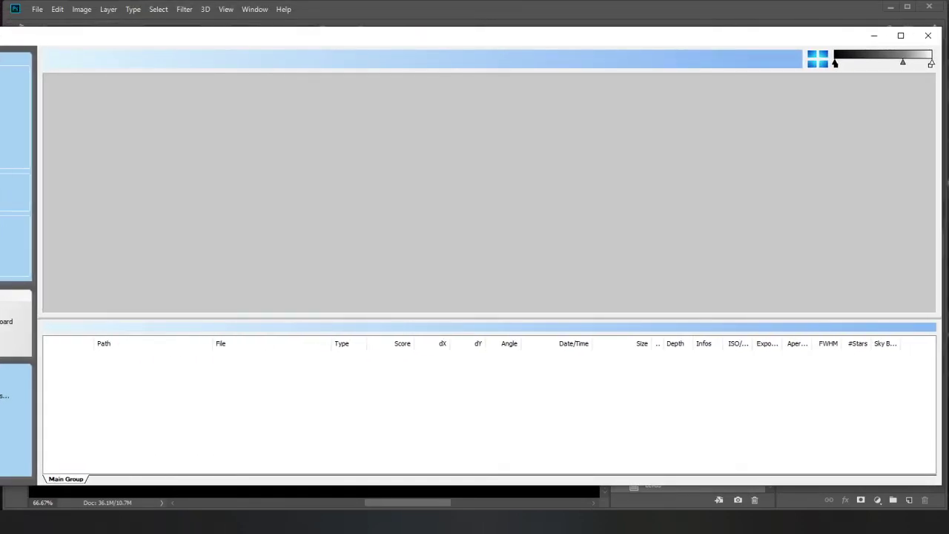
mouse_move(0, 82)
left_mouse_down()
mouse_move(62, 82)
mouse_move(15, 82)
left_mouse_up()
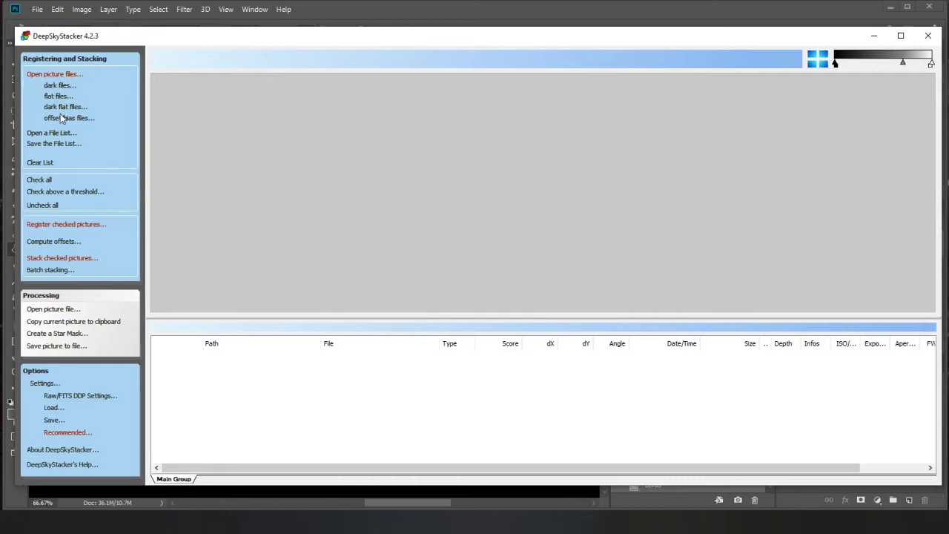
left_click(63, 77)
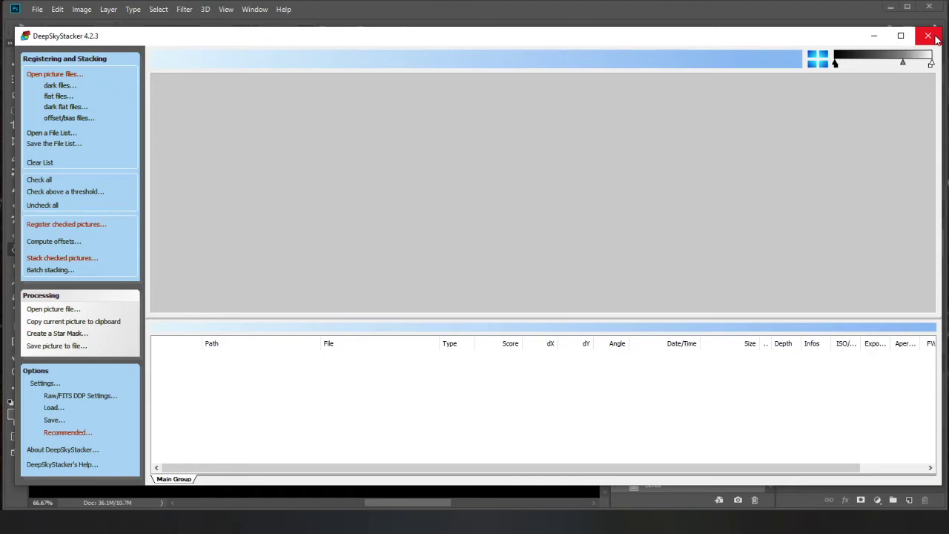
Close DeepSkyStacker to bring the corrected moon document back in Photoshop
left_click(928, 36)
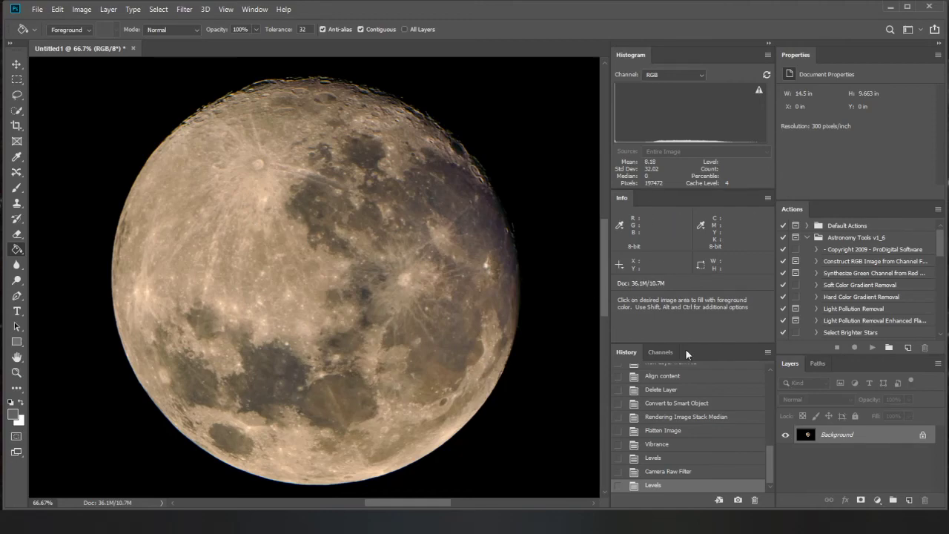
left_click(677, 417)
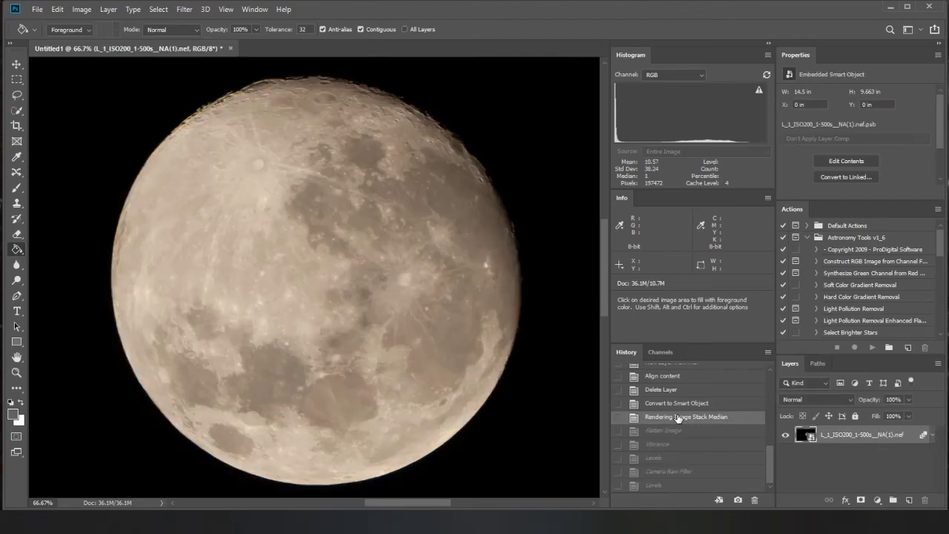
left_click(657, 431)
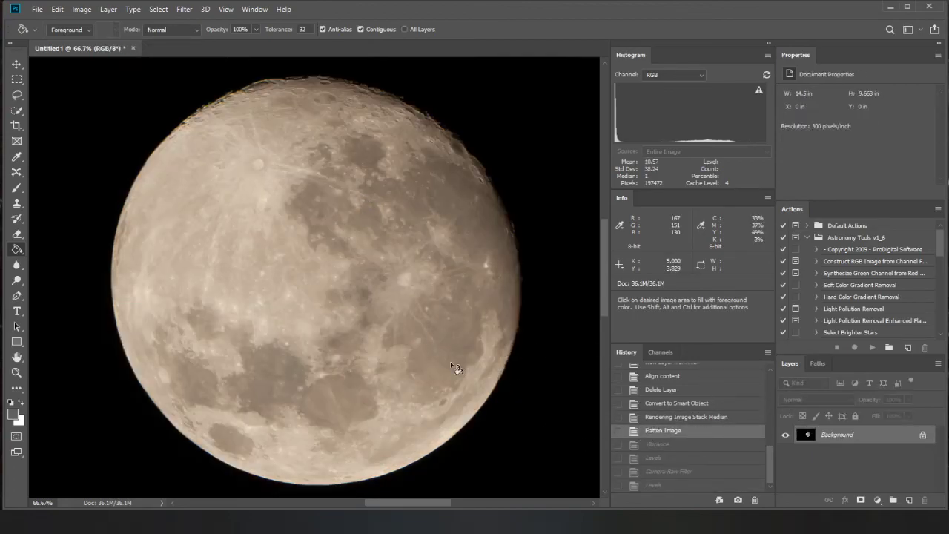
left_click(675, 445)
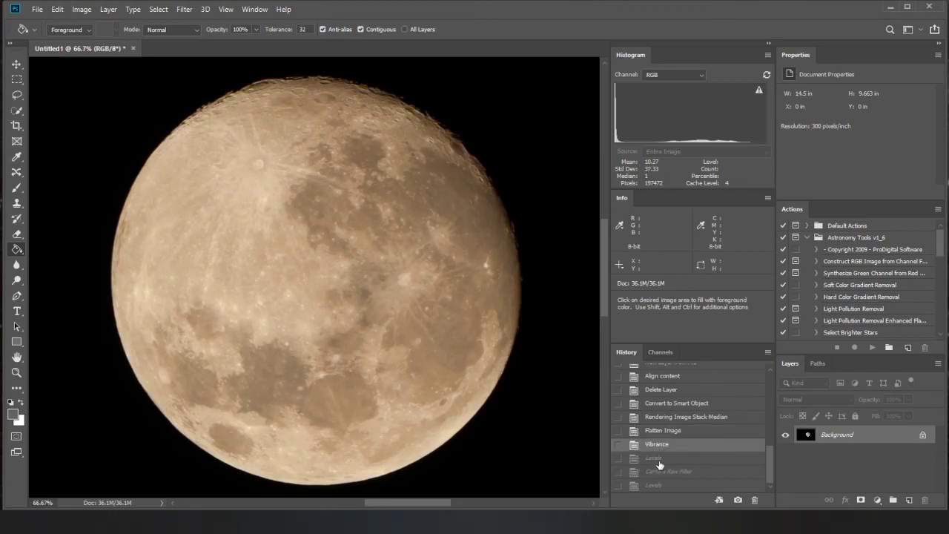
left_click(655, 458)
left_click(665, 472)
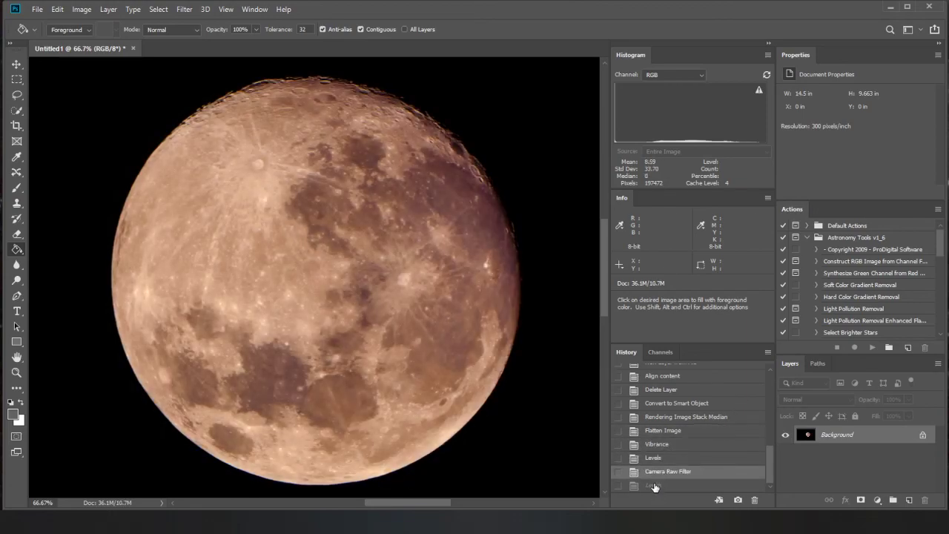
left_click(654, 485)
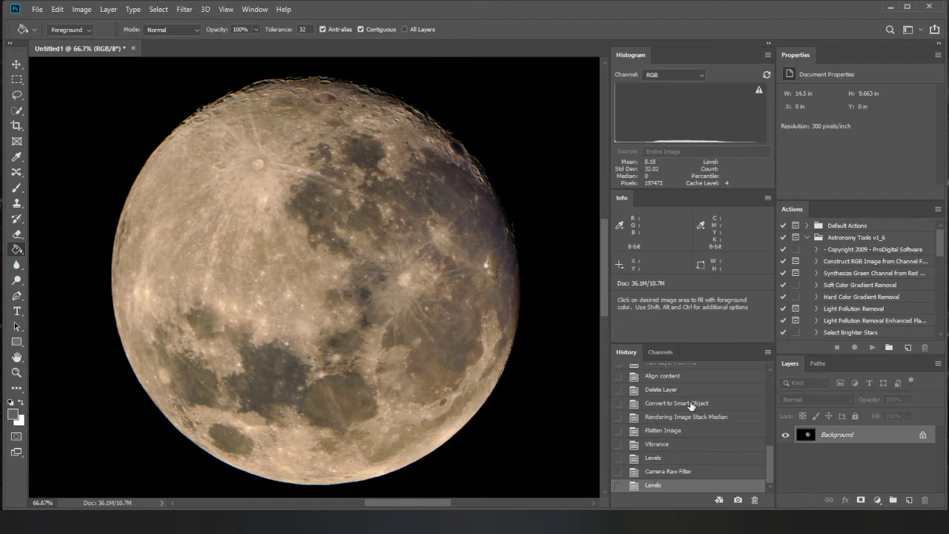